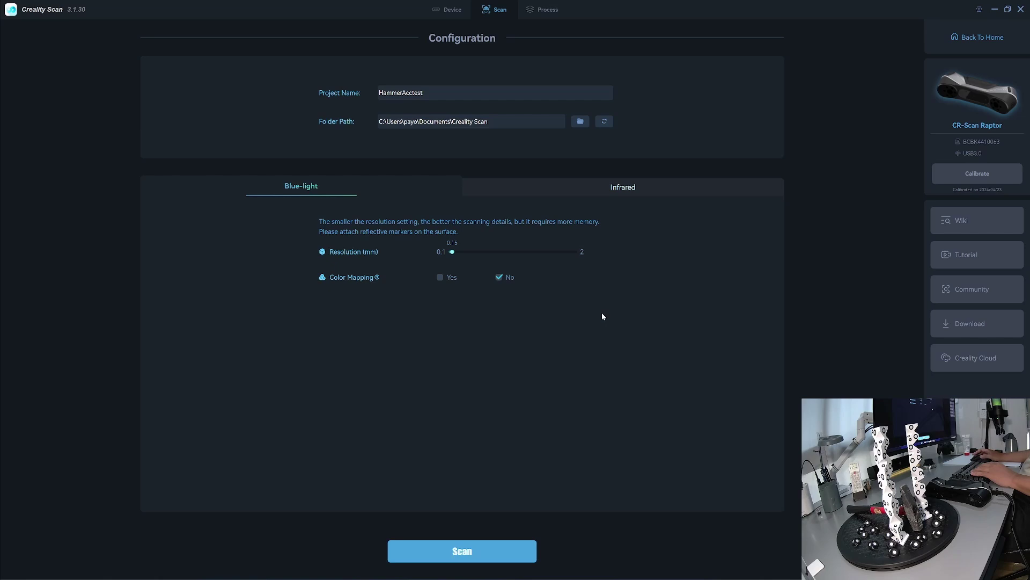
# Capture a blue-light scan of the hammer at 0.15 mm resolution without color mapping and complete it.
pyautogui.click(462, 552)
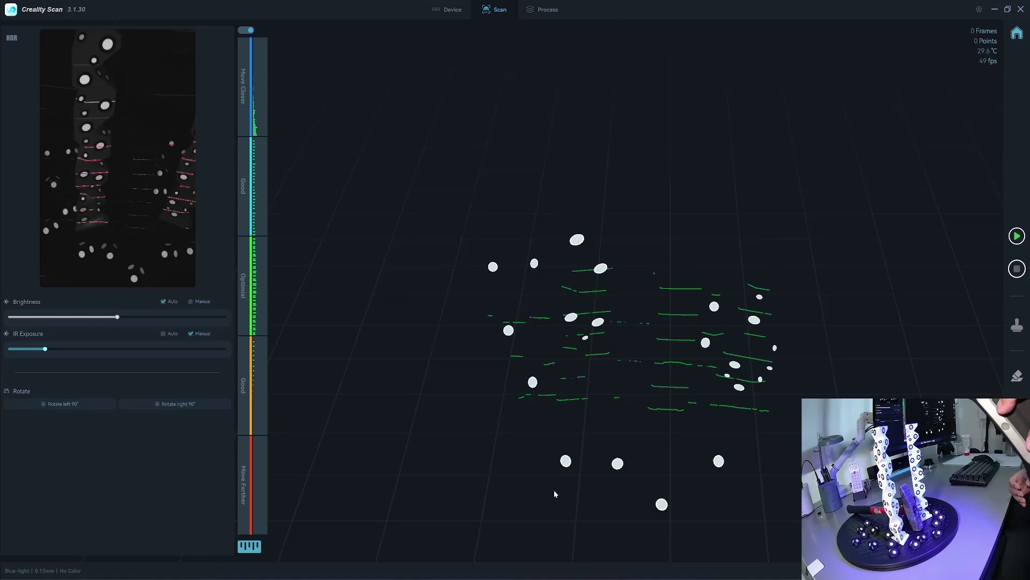
pyautogui.press('space')
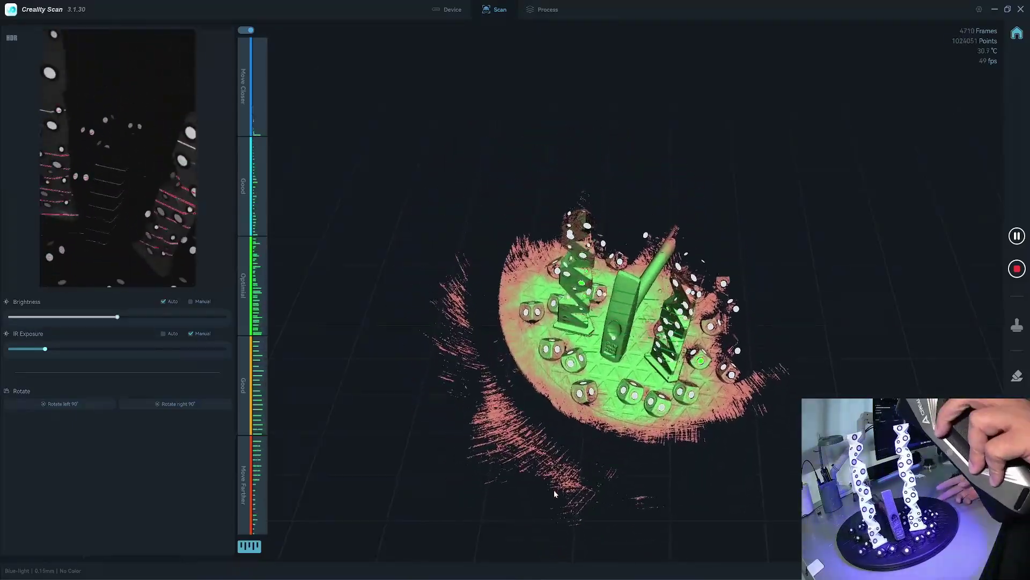
pyautogui.press('space')
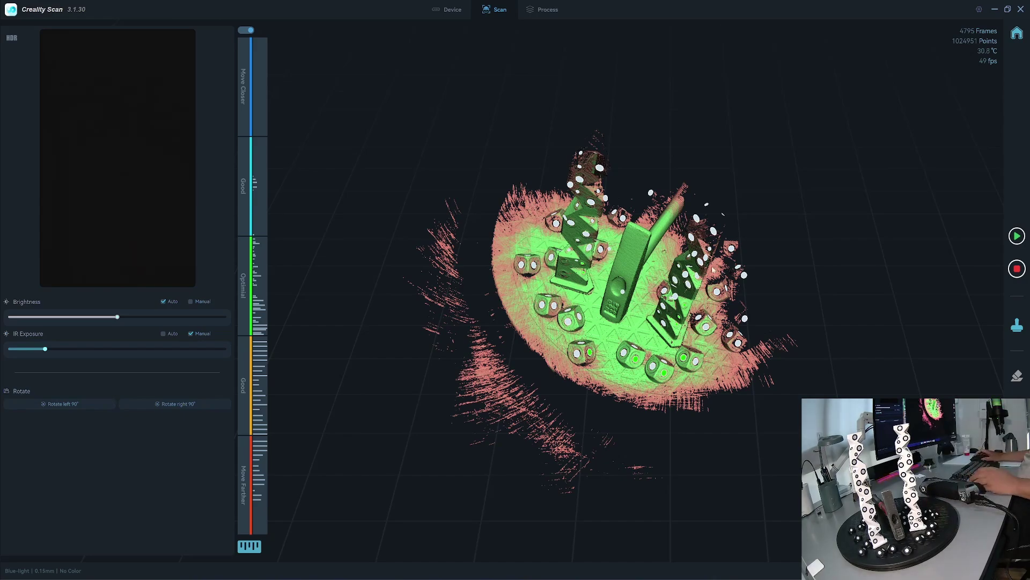
pyautogui.moveTo(689, 268)
pyautogui.mouseDown()
pyautogui.moveTo(630, 274)
pyautogui.moveTo(582, 317)
pyautogui.moveTo(714, 242)
pyautogui.moveTo(671, 273)
pyautogui.mouseUp()
pyautogui.click(1017, 269)
pyautogui.click(477, 309)
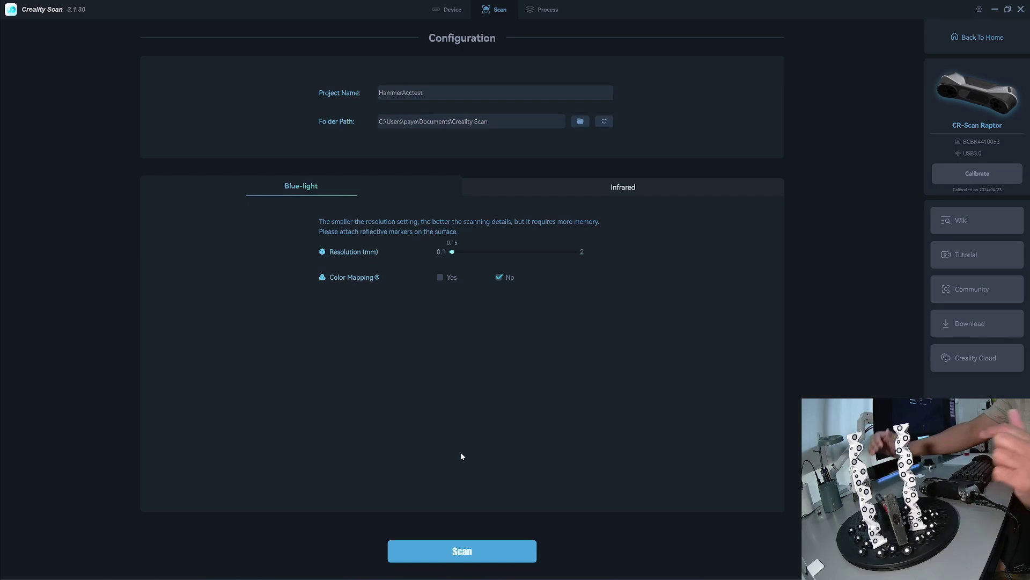
# Start a second blue-light scan of the repositioned hammer at 0.15 mm and pause it to check coverage.
pyautogui.click(462, 557)
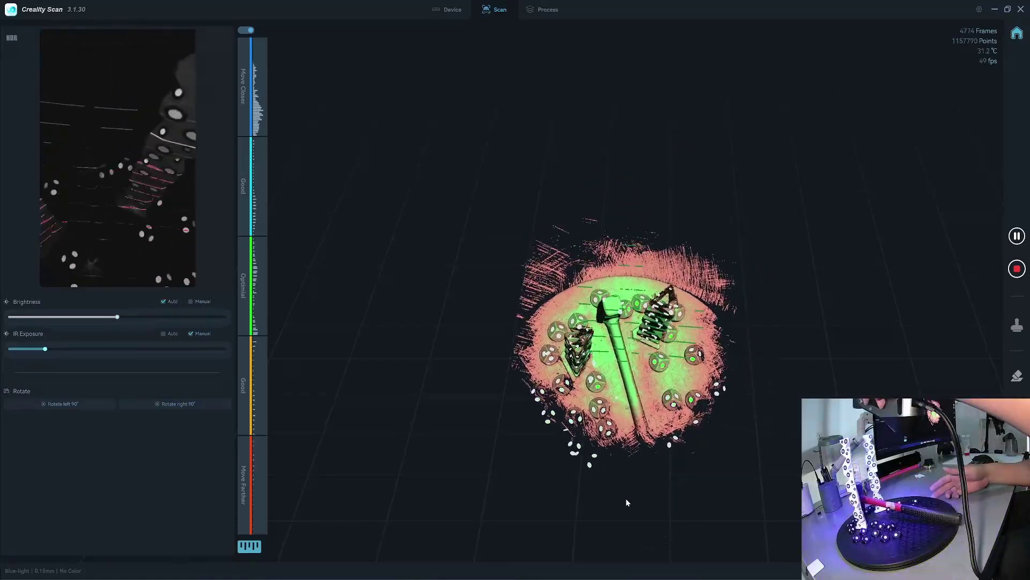
pyautogui.press('space')
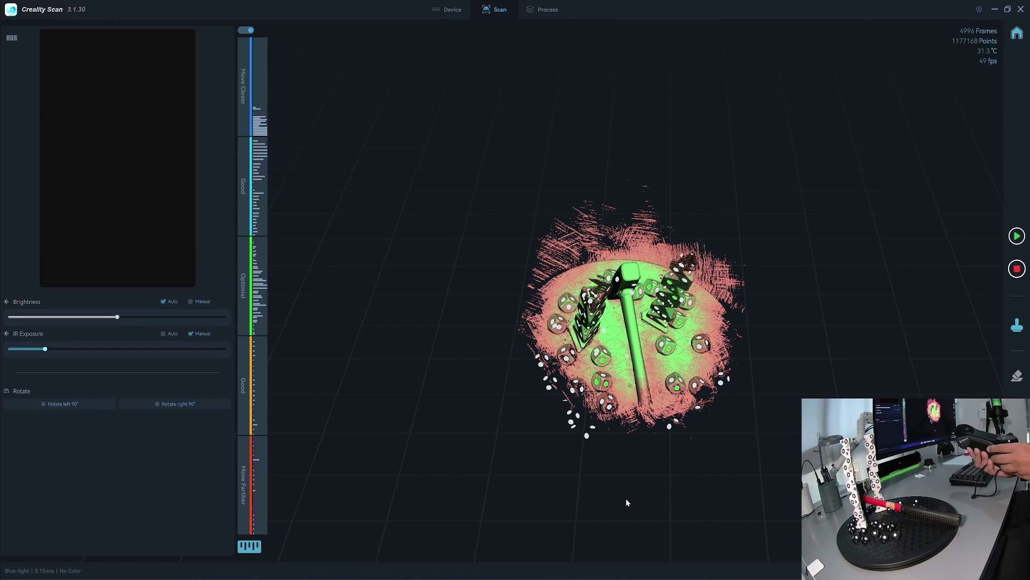
pyautogui.moveTo(626, 498); pyautogui.dragTo(556, 313)
pyautogui.moveTo(665, 379); pyautogui.dragTo(568, 280)
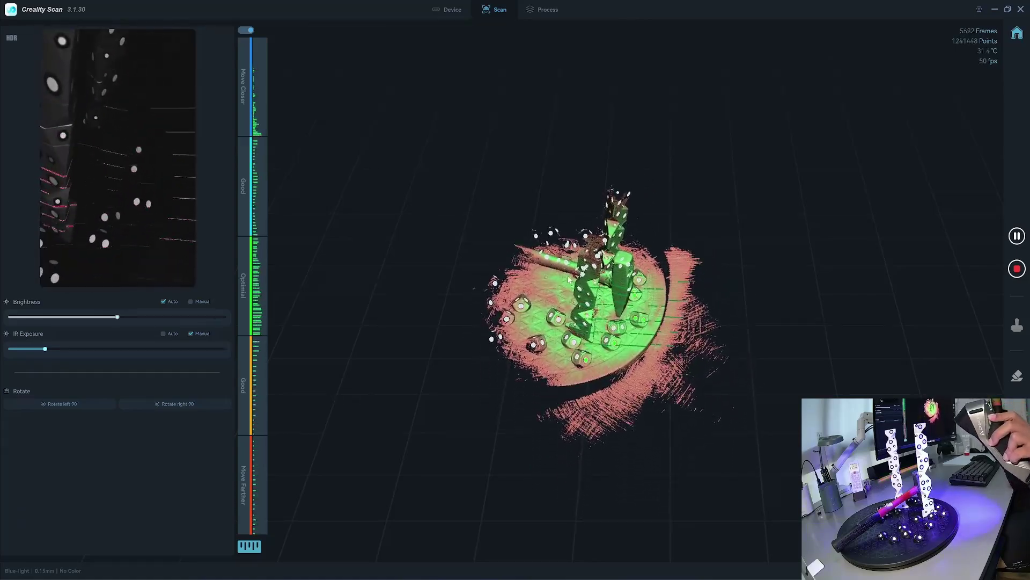
# Capture the remaining sides of the repositioned hammer, check the coverage and complete the second scan.
pyautogui.press('space')
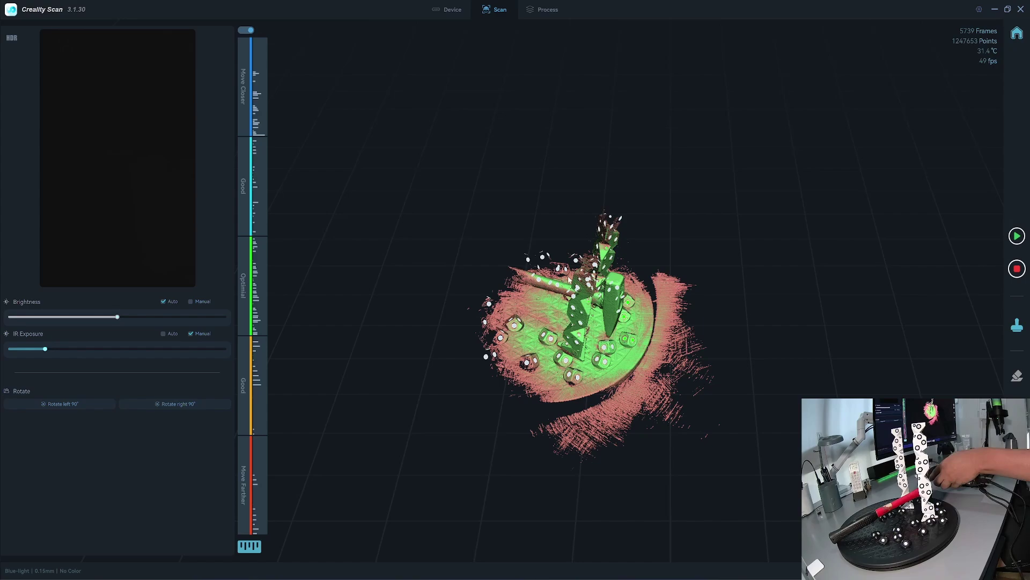
pyautogui.moveTo(569, 278); pyautogui.dragTo(591, 235)
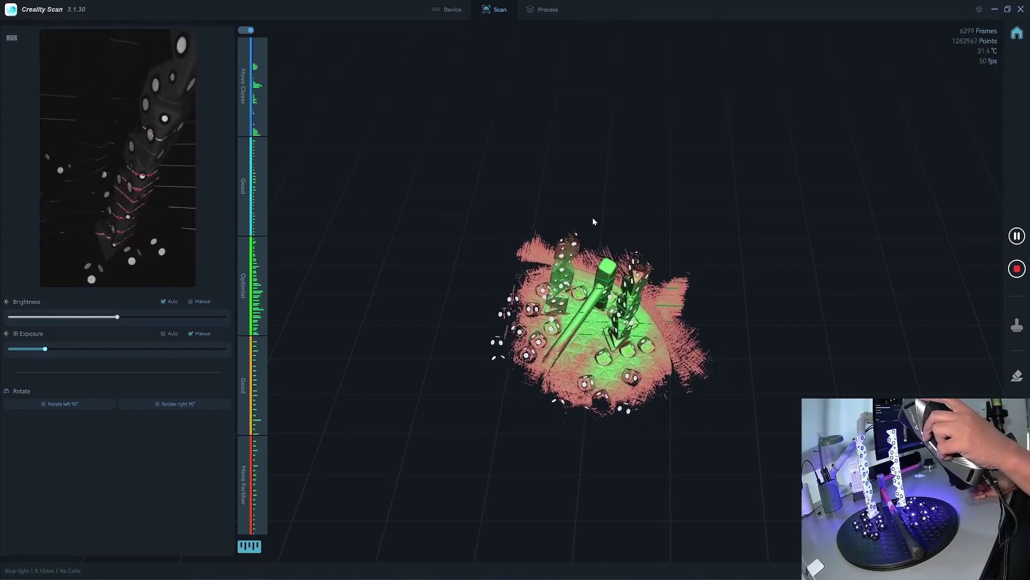
pyautogui.press('space')
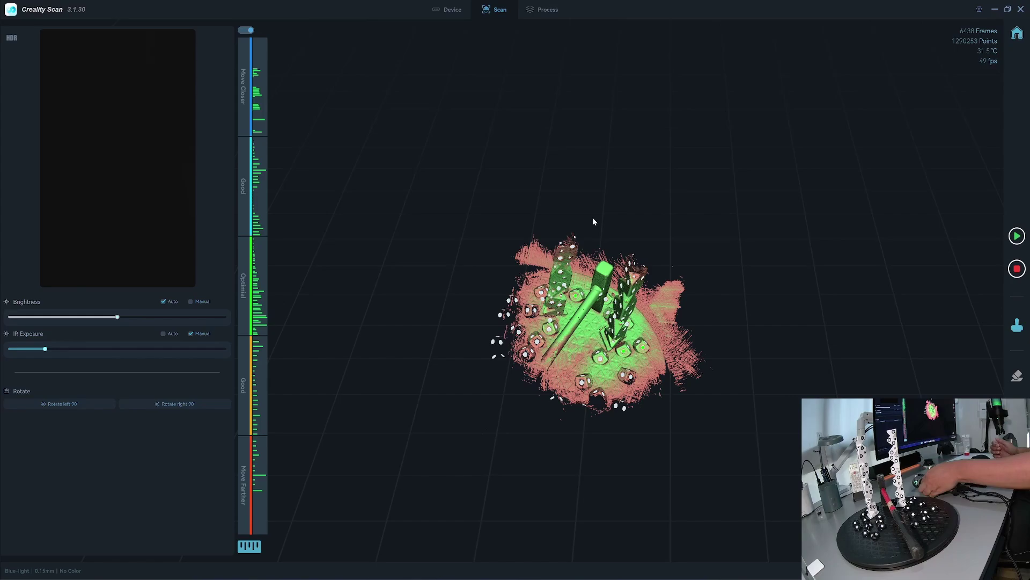
pyautogui.scroll(4, 641, 215)
pyautogui.moveTo(703, 269); pyautogui.dragTo(636, 327)
pyautogui.click(1017, 268)
pyautogui.click(477, 308)
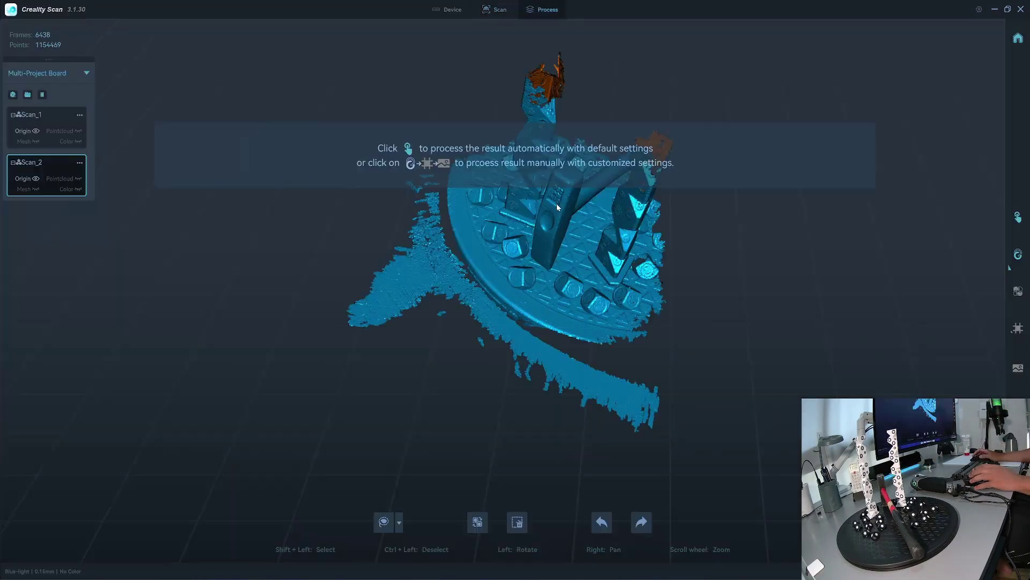
pyautogui.moveTo(556, 204); pyautogui.dragTo(480, 270)
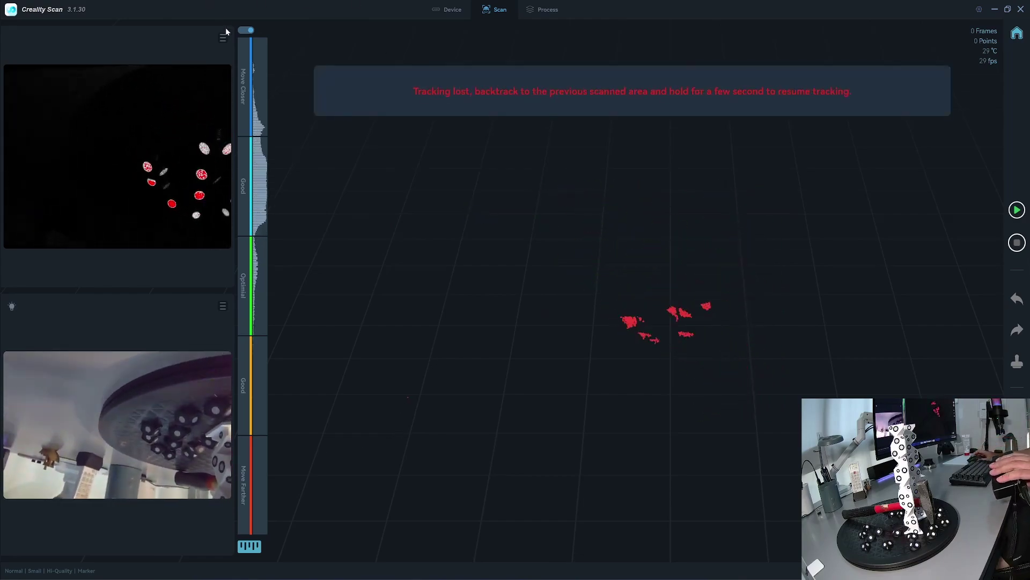
# Set the infrared exposure manually to 335 for scanning the hammer.
pyautogui.click(247, 30)
pyautogui.click(340, 47)
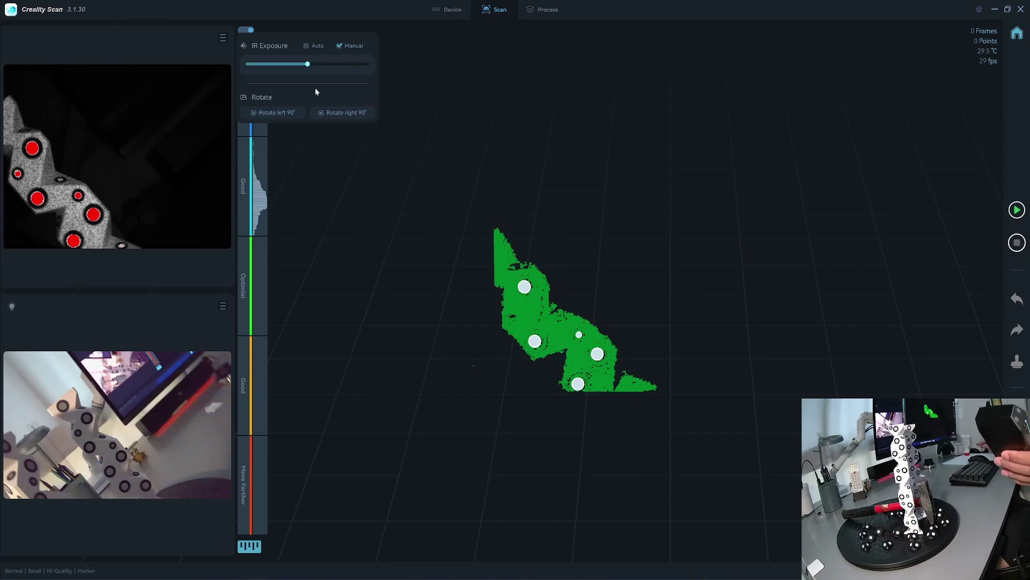
pyautogui.click(294, 64)
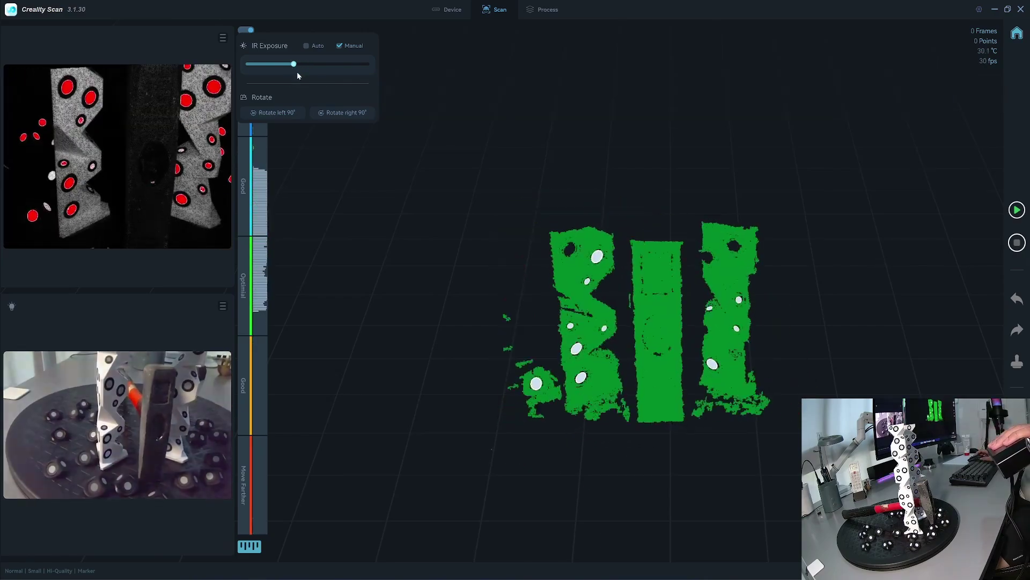
pyautogui.moveTo(294, 63); pyautogui.dragTo(288, 74)
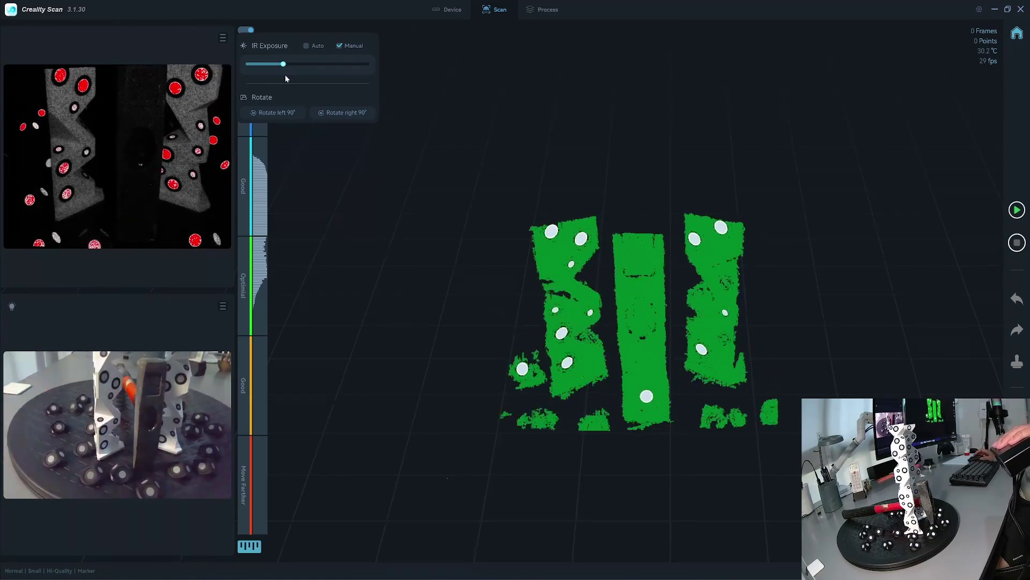
pyautogui.moveTo(289, 65)
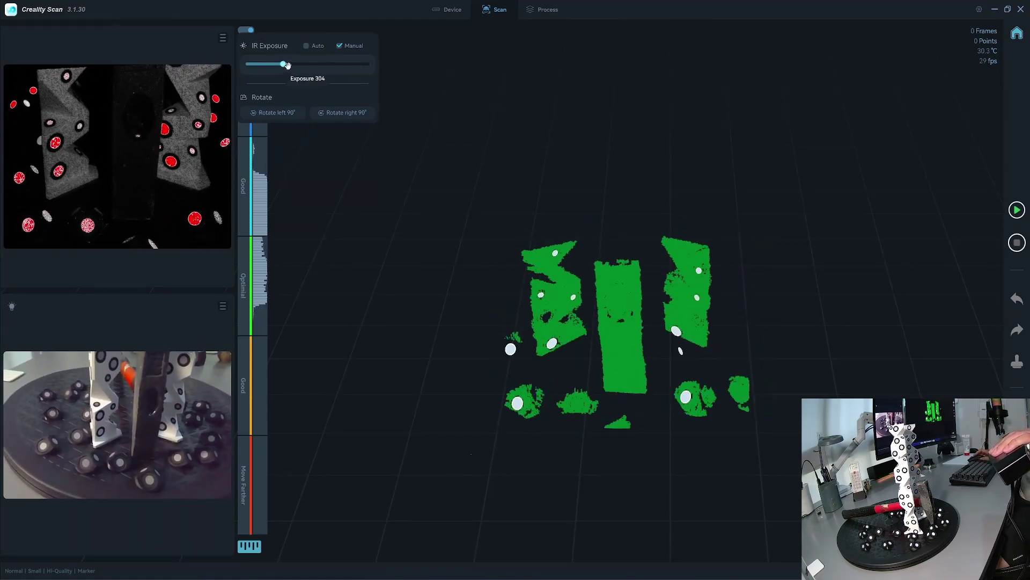
pyautogui.moveTo(288, 65); pyautogui.dragTo(287, 66)
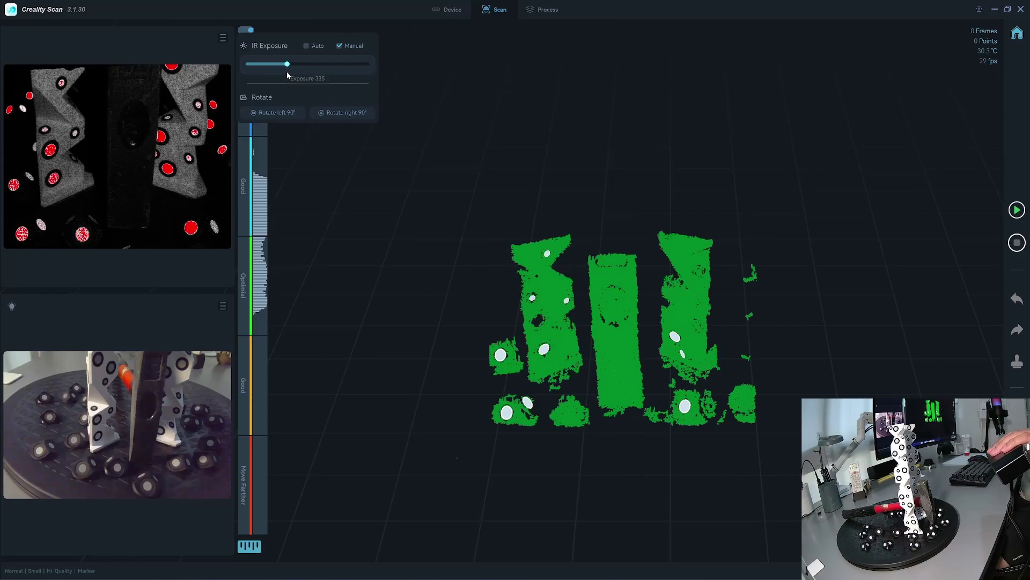
# Capture the hammer and surrounding markers in an infrared scan, check the coverage and complete the scan.
pyautogui.press('space')
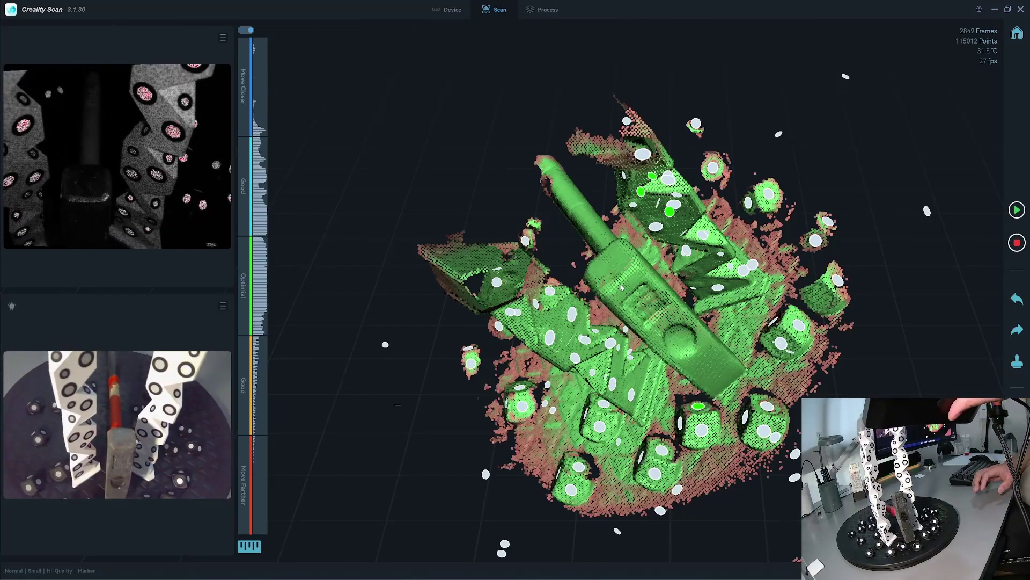
pyautogui.press('space')
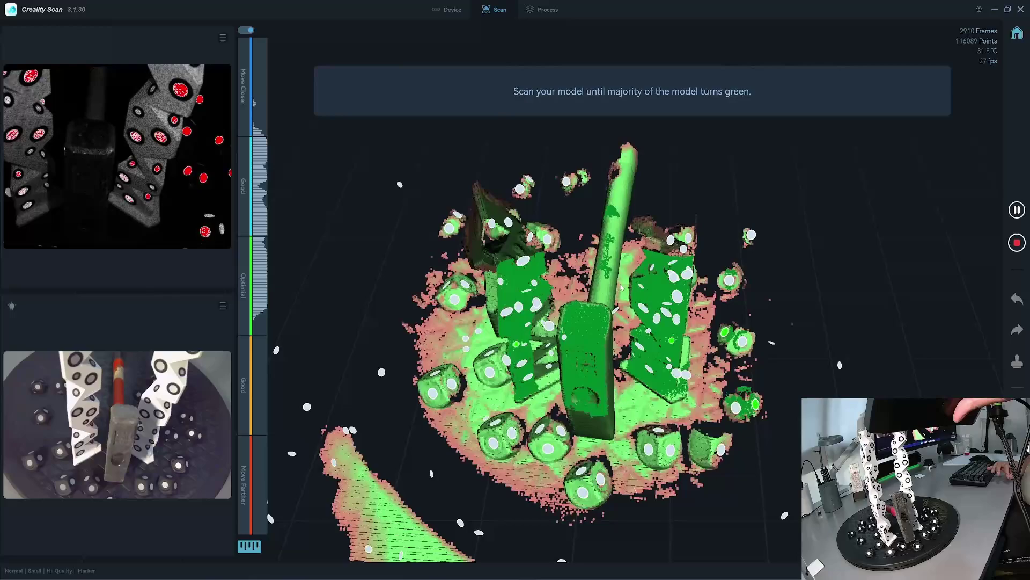
pyautogui.press('space')
pyautogui.moveTo(744, 256); pyautogui.dragTo(834, 303)
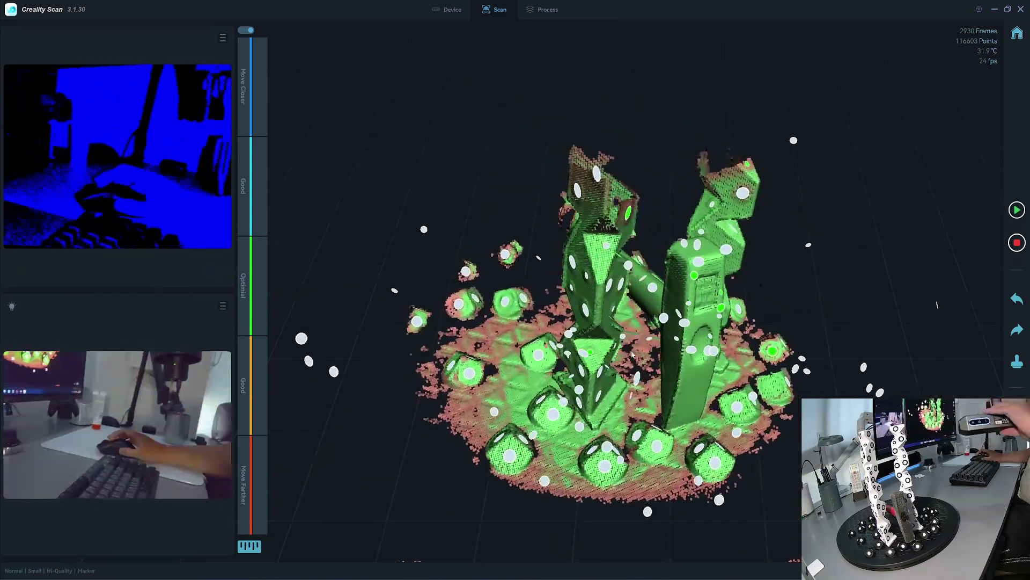
pyautogui.click(1016, 243)
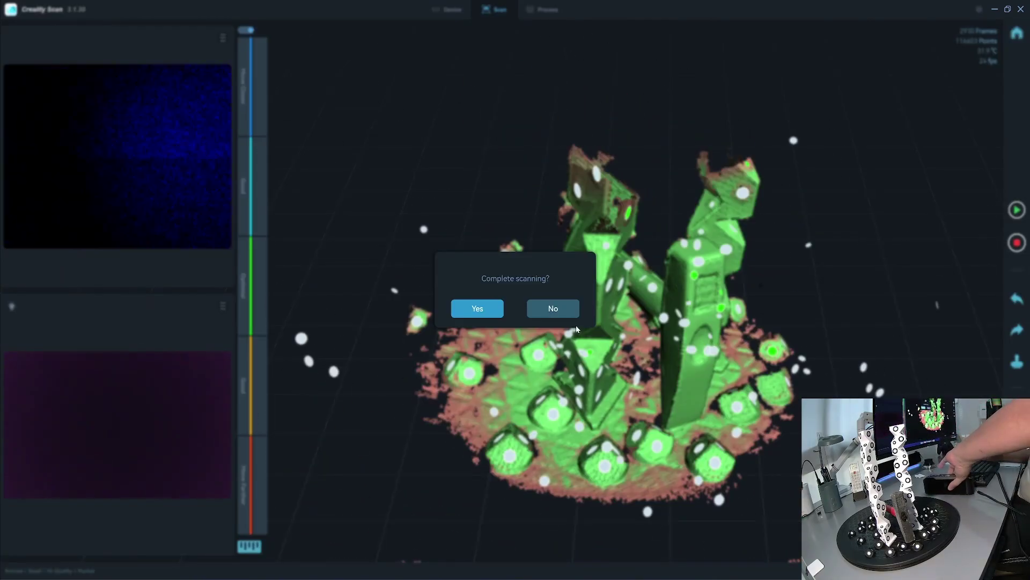
pyautogui.click(478, 309)
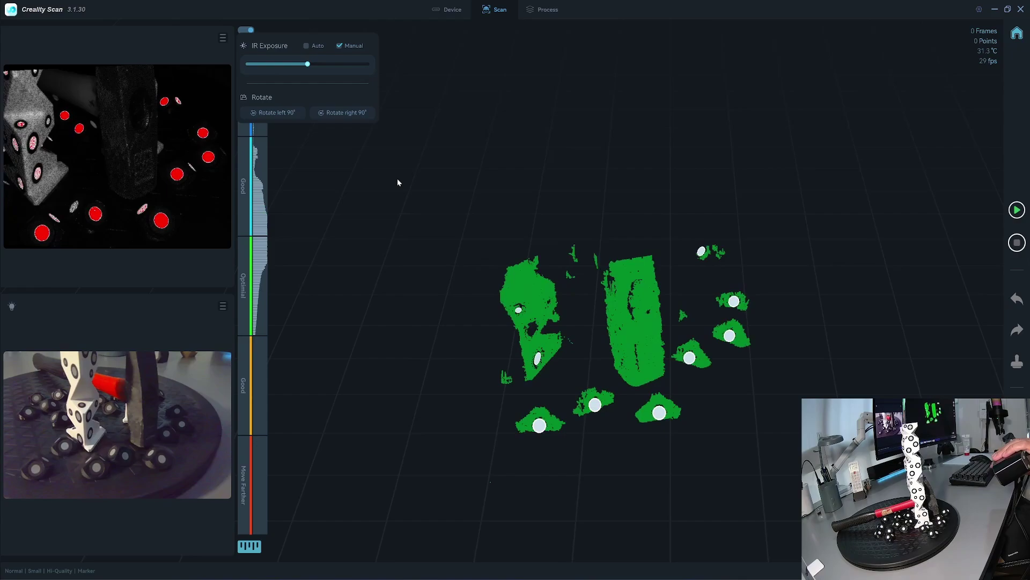
# Capture a second infrared scan of the repositioned hammer using manual exposure.
pyautogui.press('space')
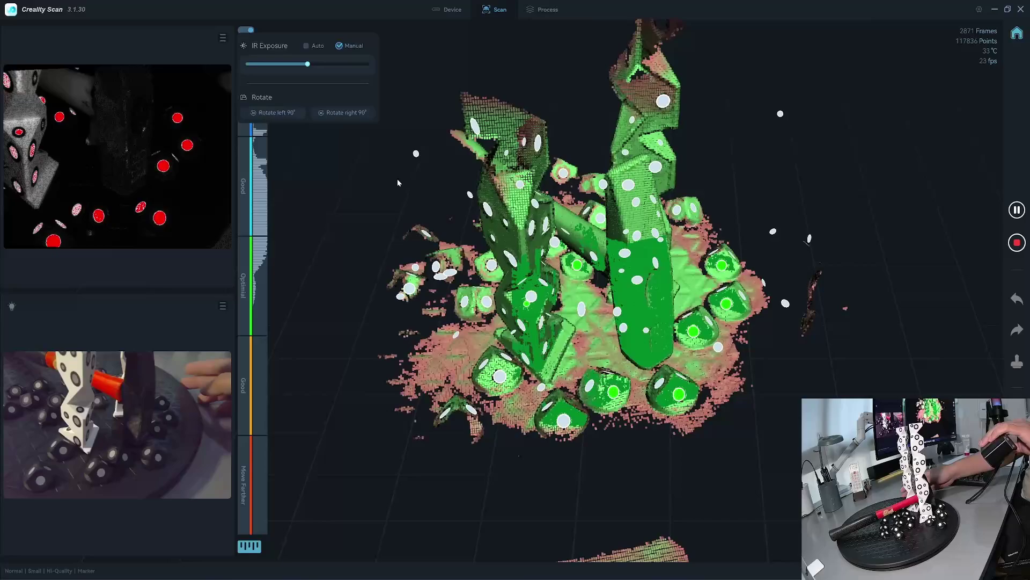
pyautogui.press('space')
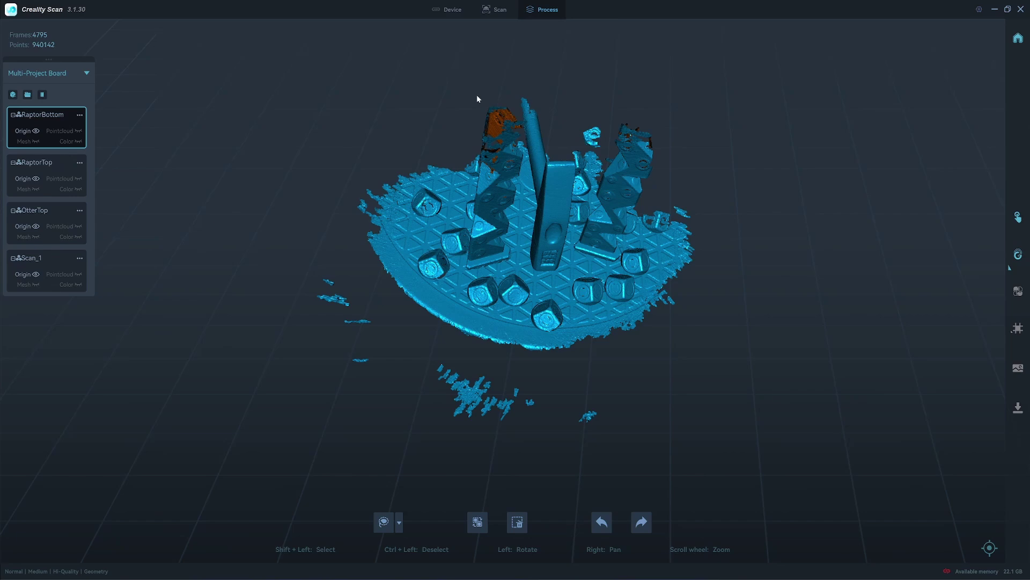
# Isolate the hammer head in the RaptorBottom scan by selecting it, inverting the selection and deleting the surroundings.
pyautogui.moveTo(557, 129); pyautogui.dragTo(557, 328)
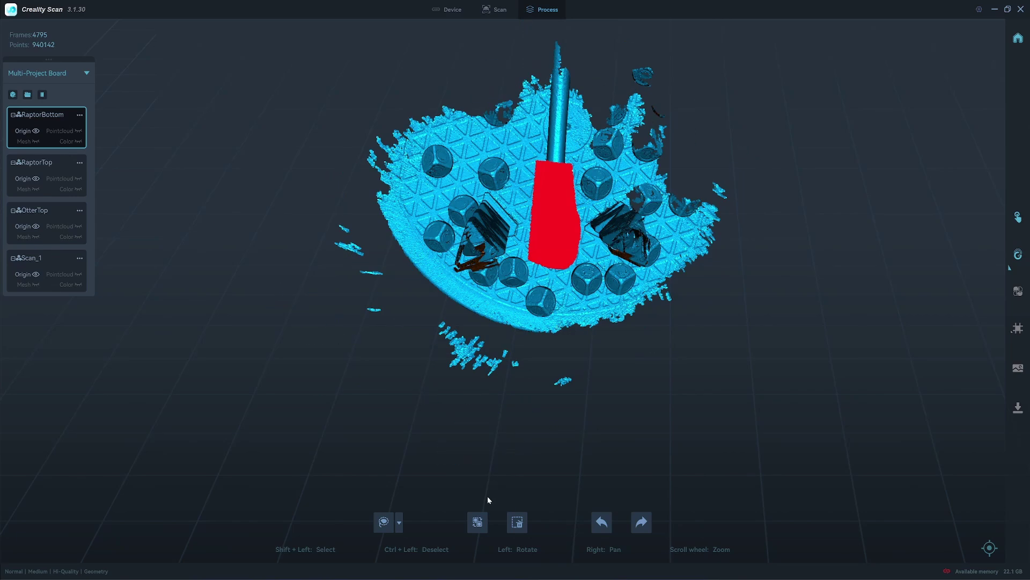
pyautogui.click(477, 521)
pyautogui.click(518, 522)
pyautogui.moveTo(542, 196); pyautogui.dragTo(652, 244)
pyautogui.moveTo(652, 244); pyautogui.dragTo(673, 244)
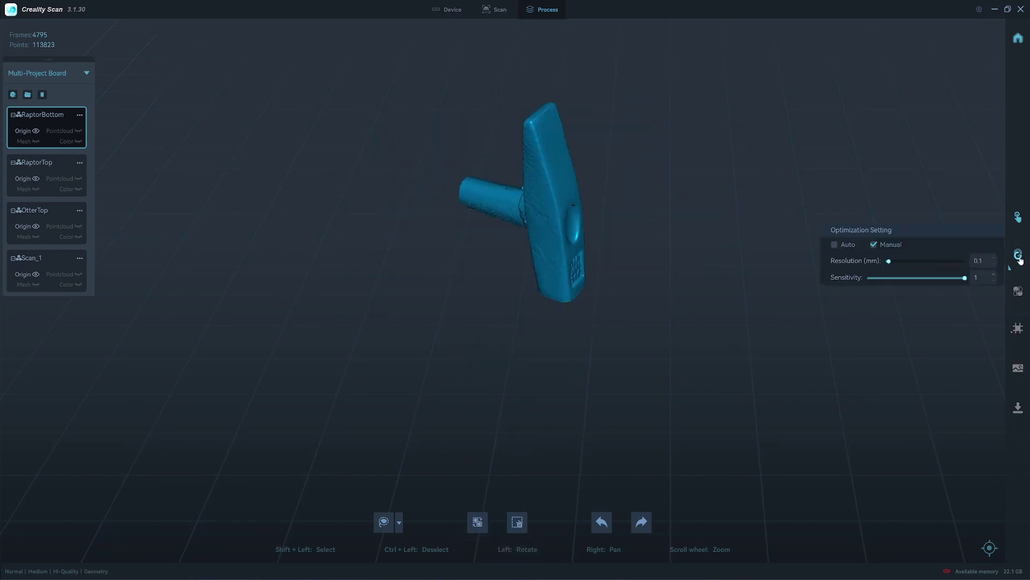
# Optimize RaptorBottom into a point cloud at 0.1 mm resolution and sensitivity 1, and delete the loose fragments around the hammer.
pyautogui.click(1020, 256)
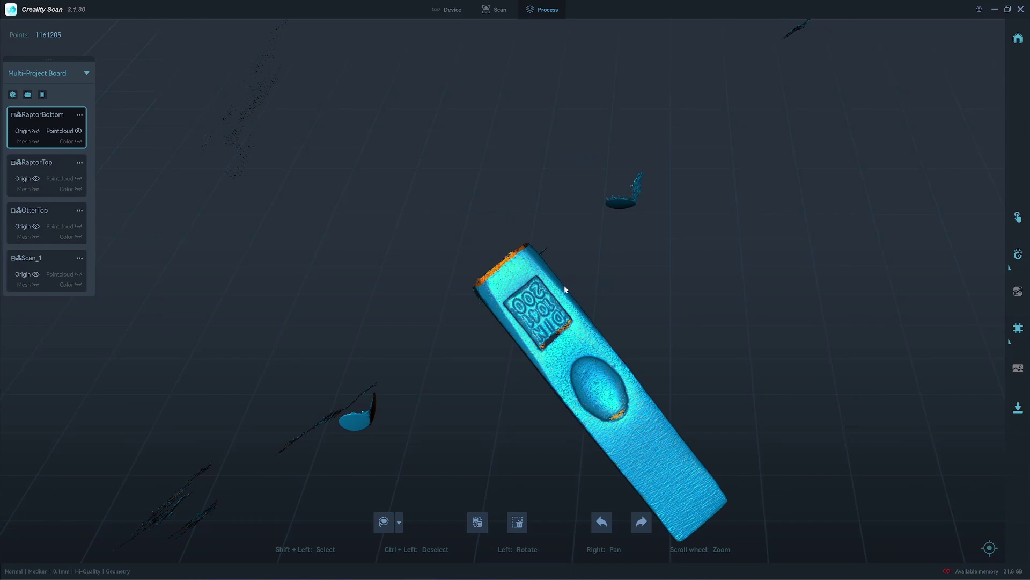
pyautogui.moveTo(575, 218); pyautogui.dragTo(531, 339)
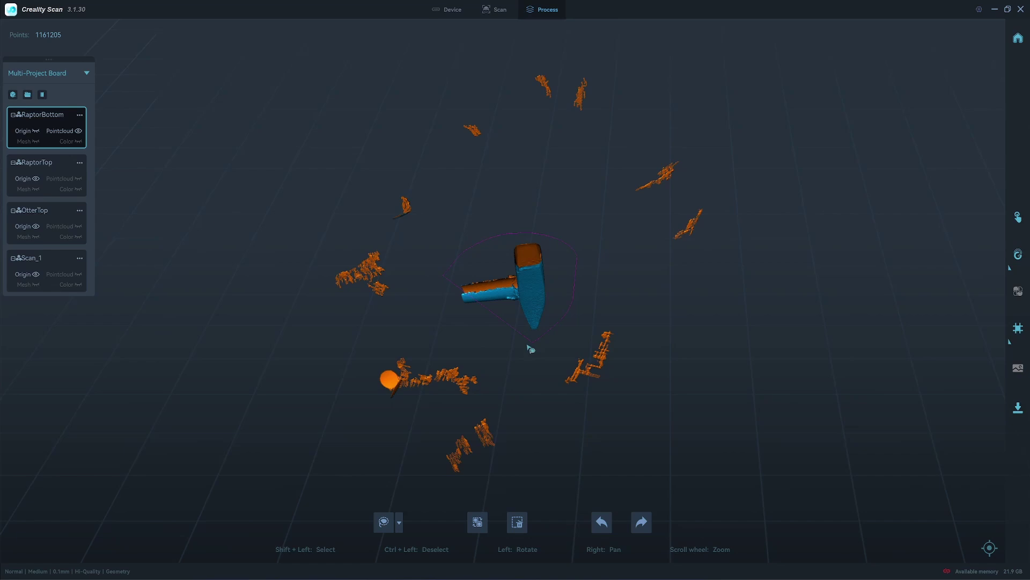
pyautogui.click(477, 521)
pyautogui.click(517, 522)
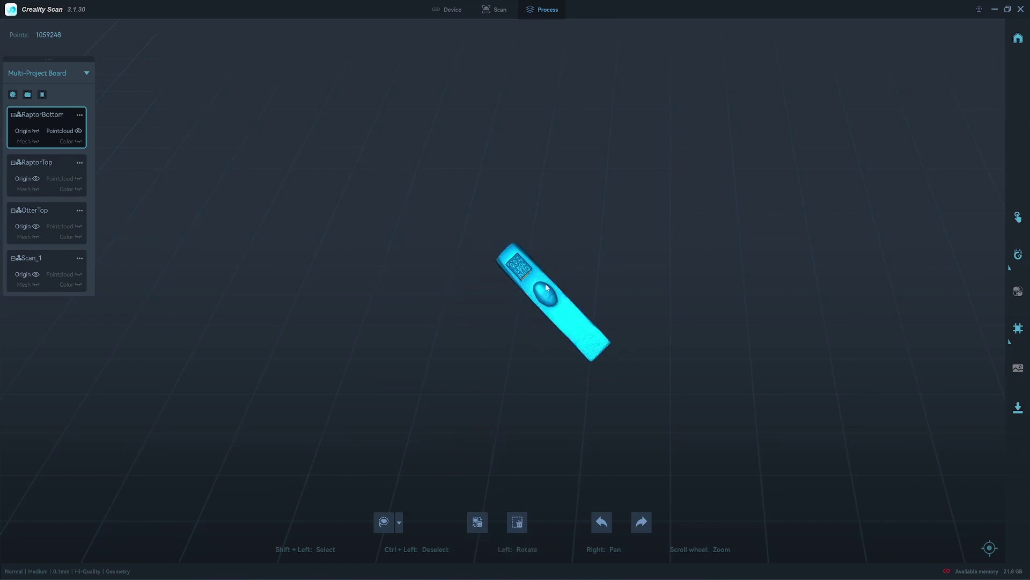
pyautogui.scroll(3, 558, 307)
pyautogui.moveTo(558, 307); pyautogui.dragTo(490, 385)
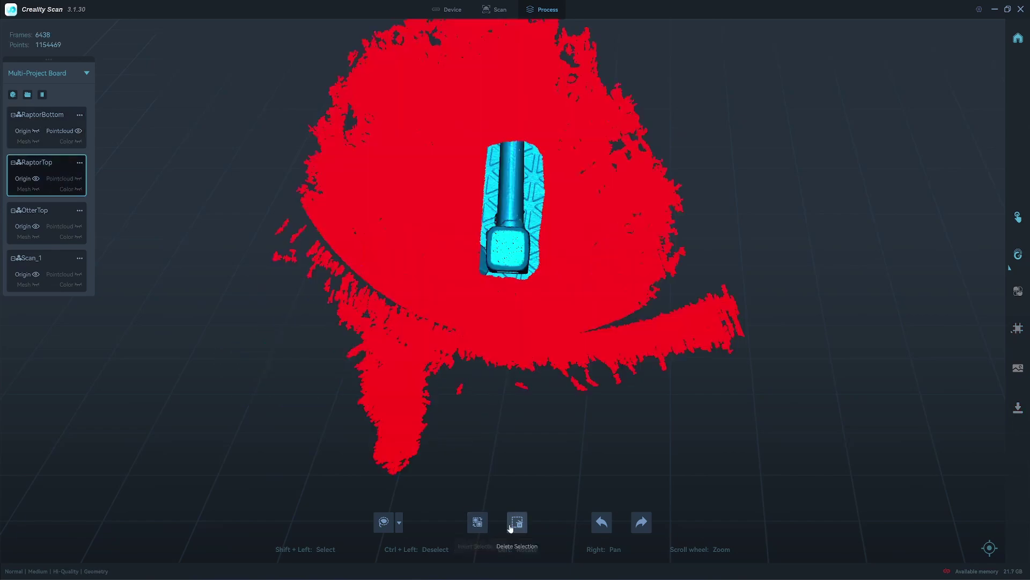
# Delete the surroundings of the hammer head in the RaptorTop scan and optimize it into a point cloud.
pyautogui.click(510, 528)
pyautogui.moveTo(596, 195); pyautogui.dragTo(705, 171)
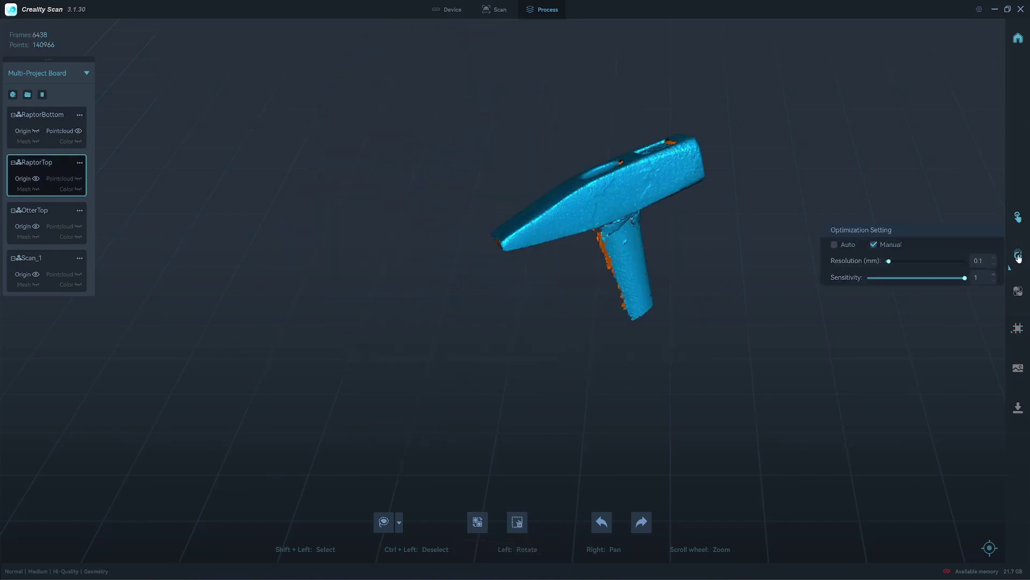
pyautogui.click(1019, 257)
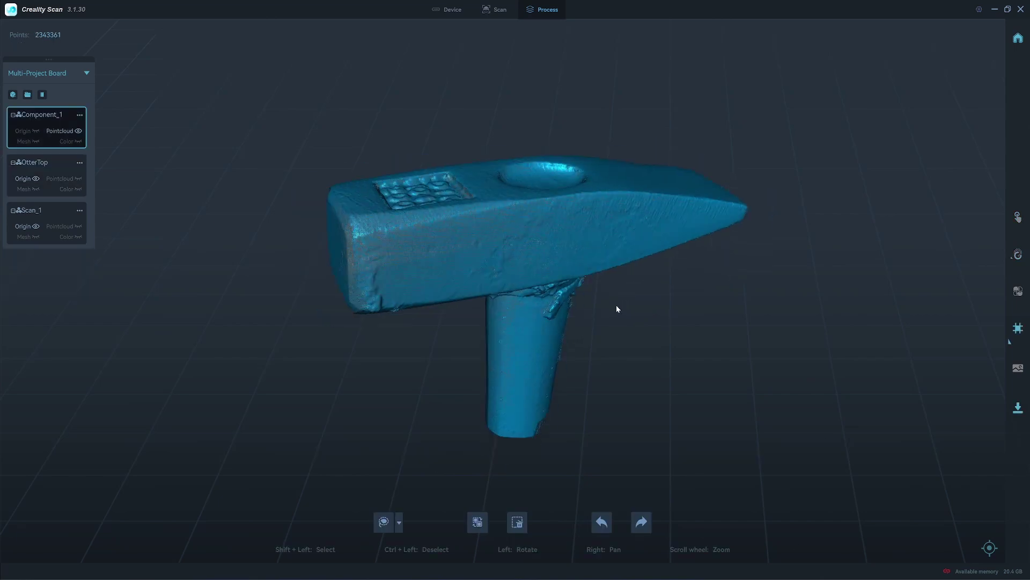
# Merge the RaptorBottom and RaptorTop point clouds into one component and check the combined hammer head.
pyautogui.moveTo(616, 308); pyautogui.dragTo(420, 284)
pyautogui.moveTo(585, 286)
pyautogui.mouseDown()
pyautogui.moveTo(623, 283)
pyautogui.moveTo(648, 318)
pyautogui.moveTo(580, 255)
pyautogui.mouseUp()
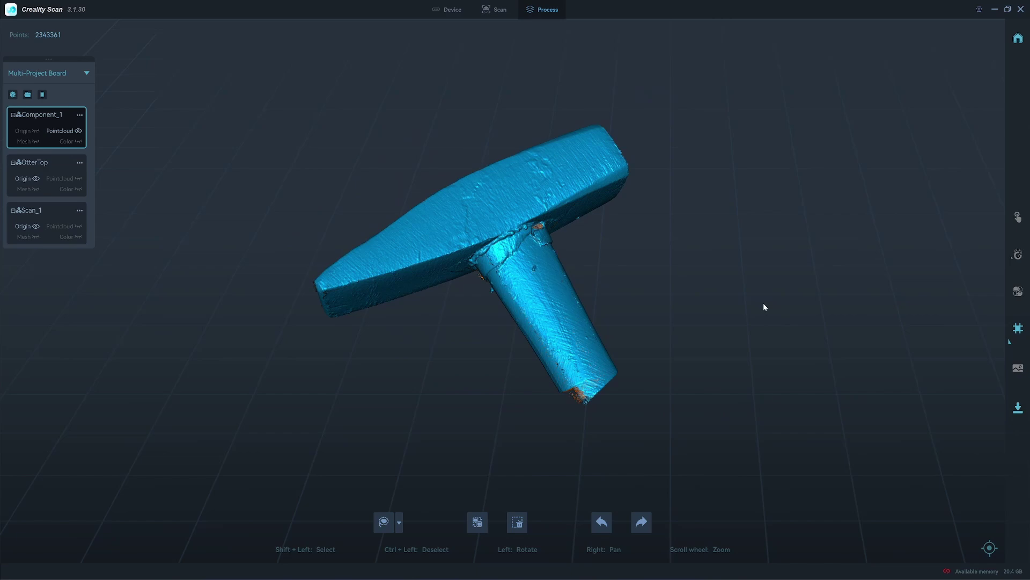
pyautogui.moveTo(768, 242); pyautogui.dragTo(591, 274)
pyautogui.scroll(2, 582, 221)
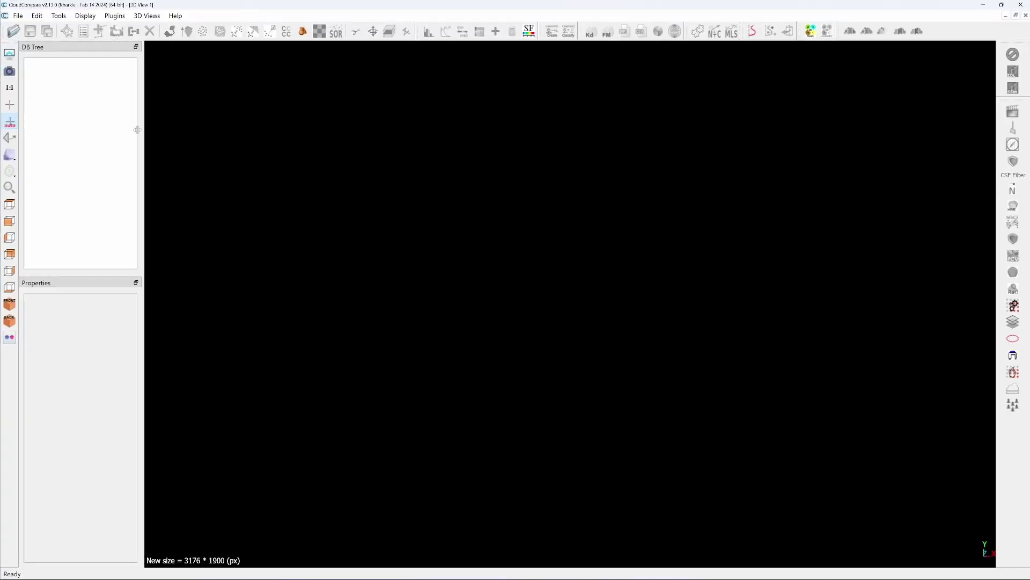
# Narrow the side panels and load PointCloud_Raptor_Hammer.ply from the HammerAcctest folder into the empty 3D view.
pyautogui.moveTo(137, 130); pyautogui.dragTo(119, 130)
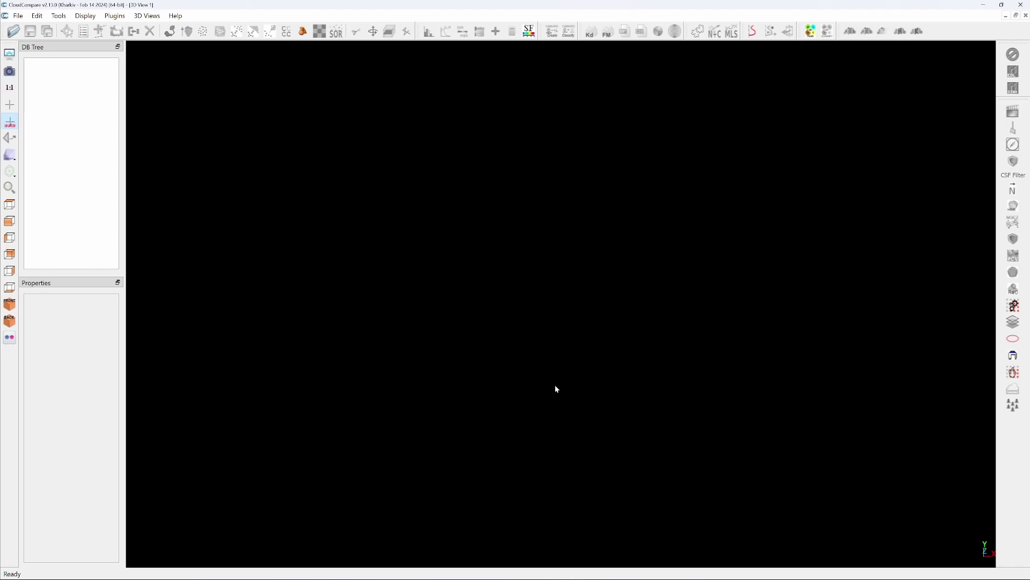
pyautogui.hotkey('alt', 'Tab')
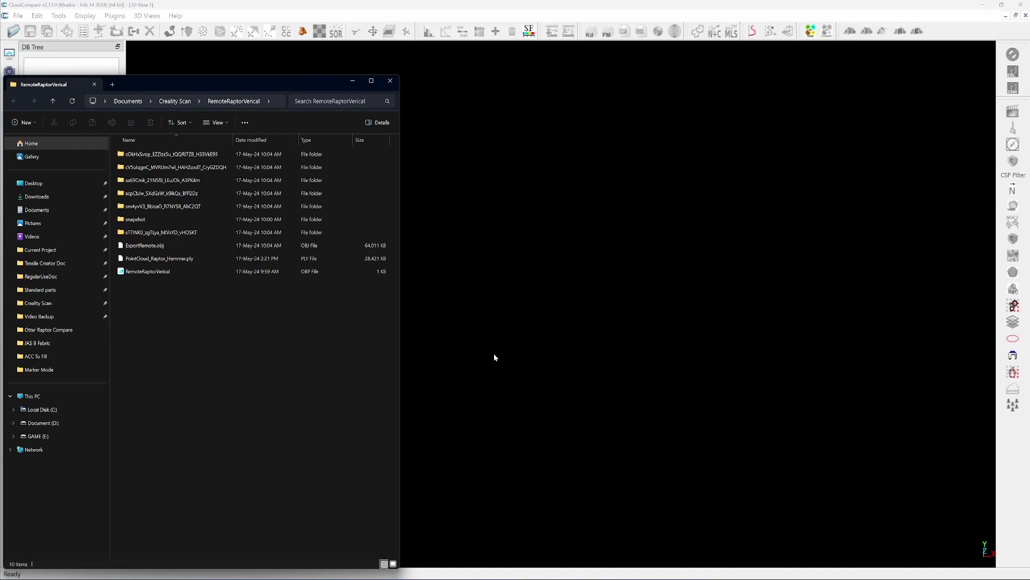
pyautogui.moveTo(291, 79); pyautogui.dragTo(363, 70)
pyautogui.moveTo(364, 70); pyautogui.dragTo(443, 64)
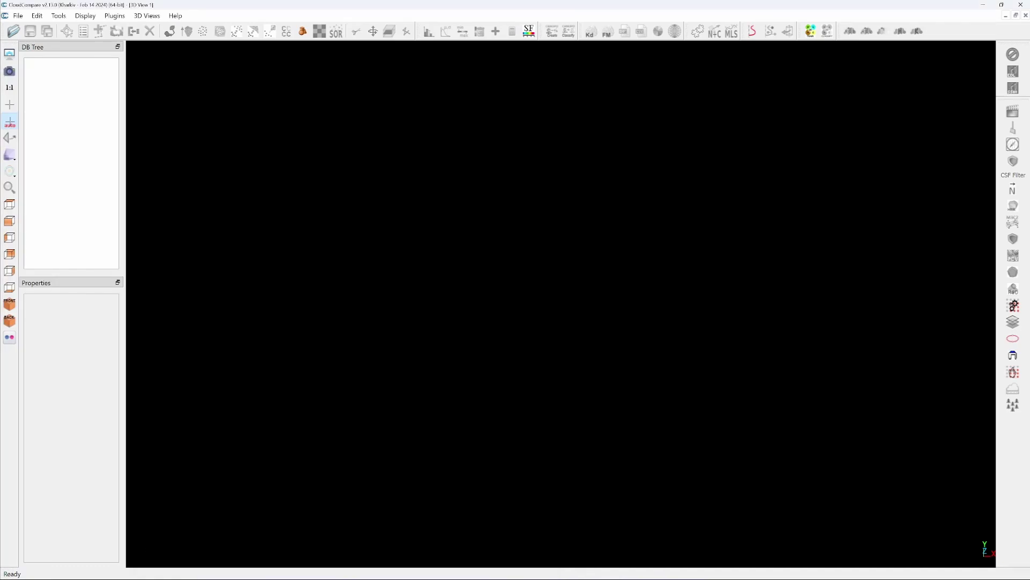
pyautogui.hotkey('alt', 'Tab')
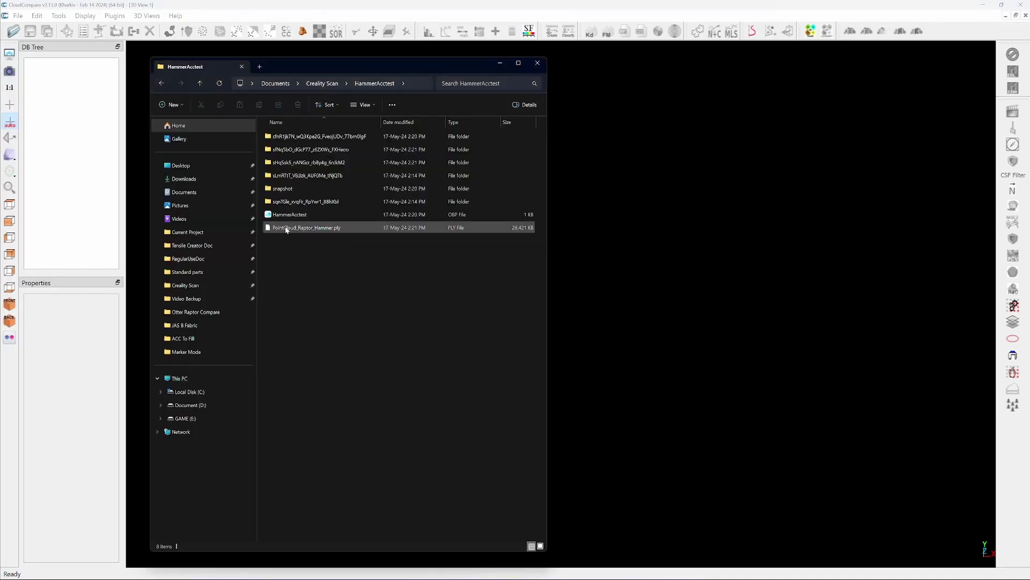
pyautogui.moveTo(282, 229); pyautogui.dragTo(588, 307)
pyautogui.click(521, 477)
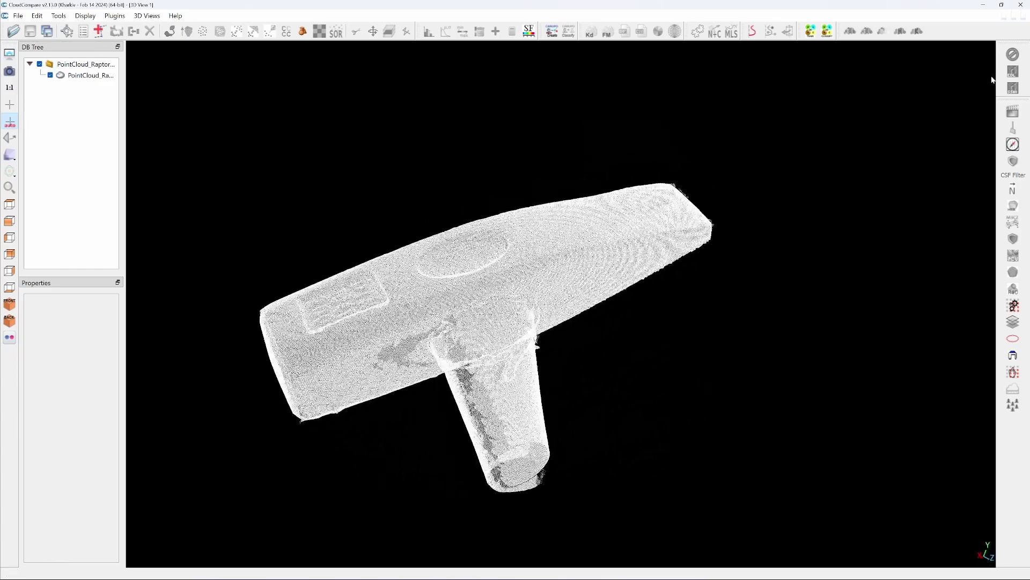
# Turn on shader lighting for the hammer cloud and level it with three points picked on the head's flat side.
pyautogui.click(1013, 53)
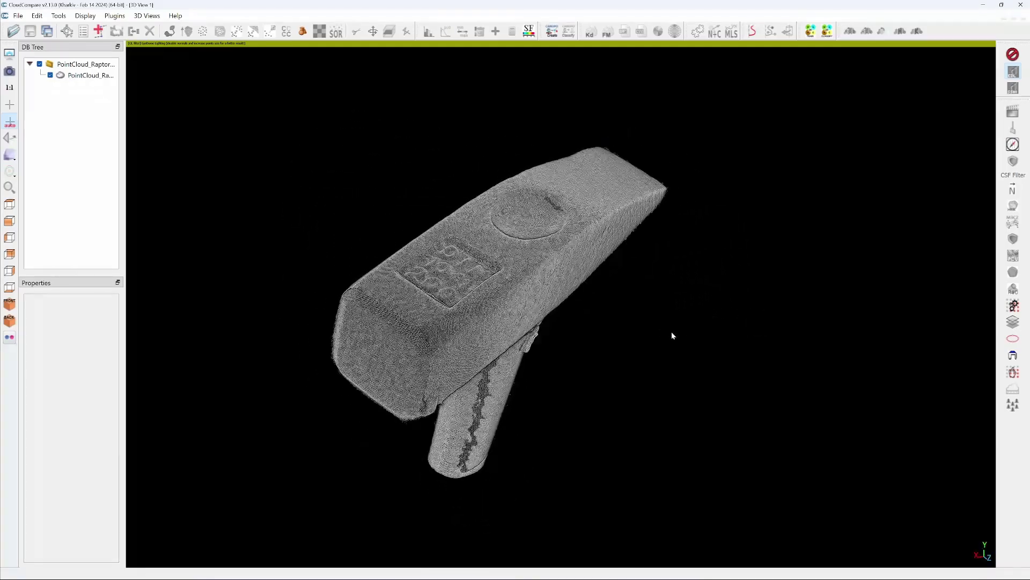
pyautogui.click(75, 78)
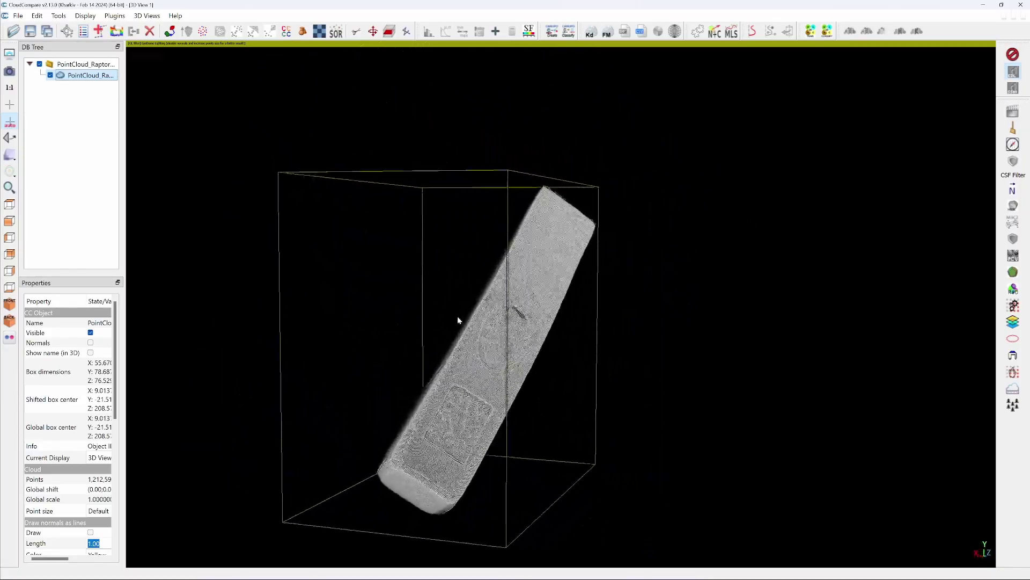
pyautogui.scroll(3, 564, 309)
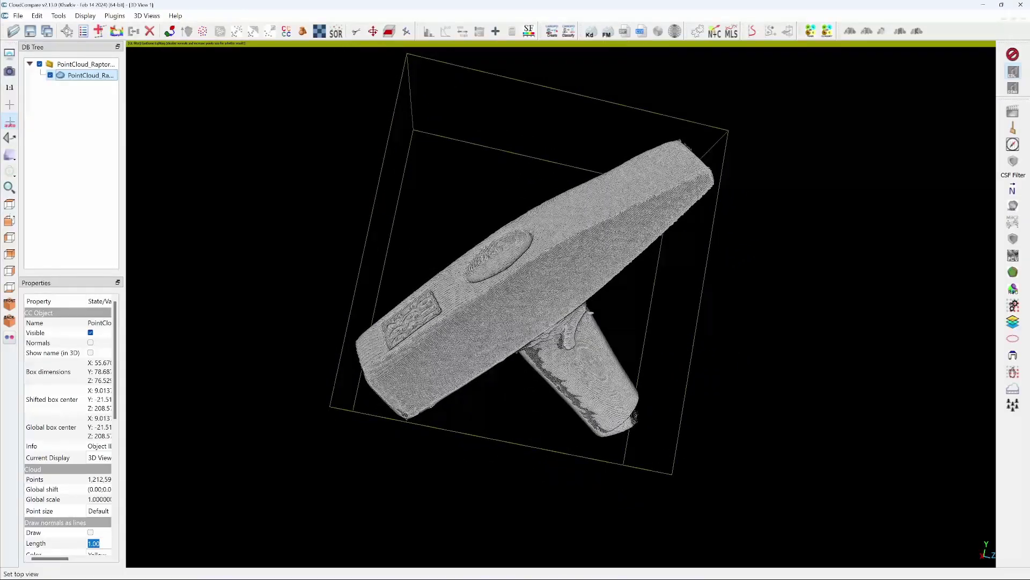
pyautogui.click(10, 138)
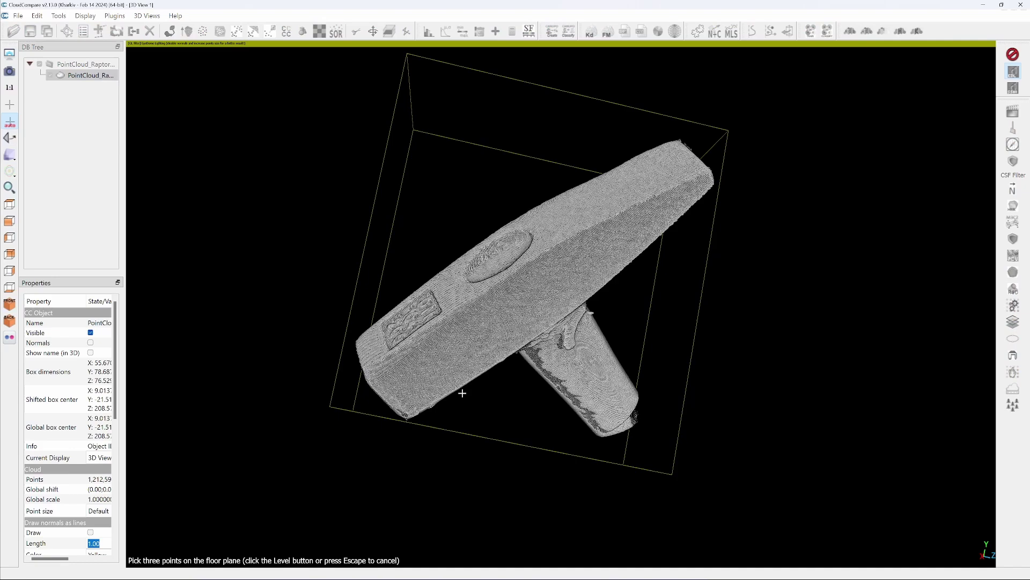
pyautogui.doubleClick(561, 260)
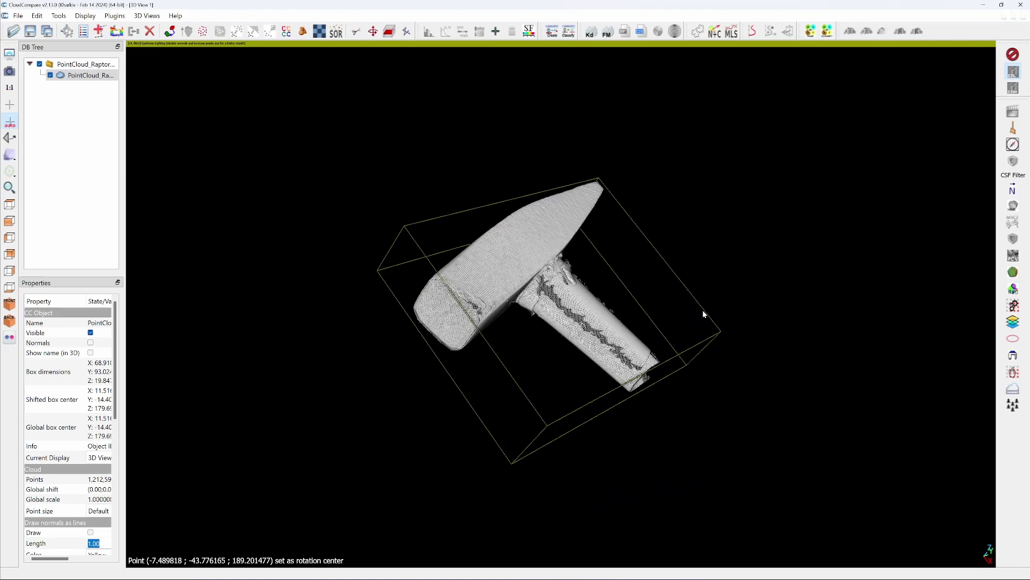
# Measure the hammer head's length between a point on the striking face and a point on the narrow tip.
pyautogui.moveTo(812, 283); pyautogui.dragTo(496, 311)
pyautogui.scroll(5, 539, 326)
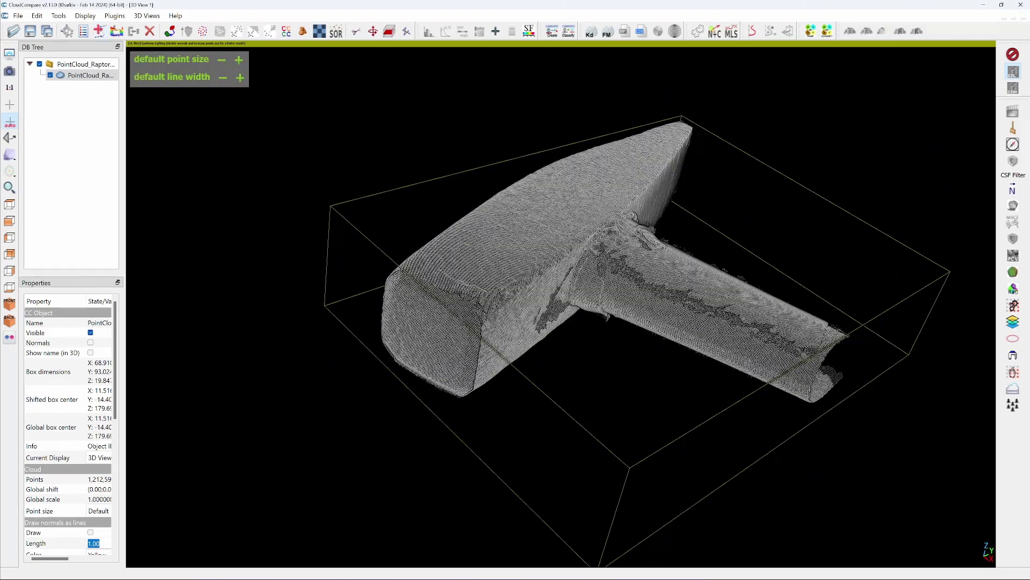
pyautogui.click(67, 34)
pyautogui.click(895, 54)
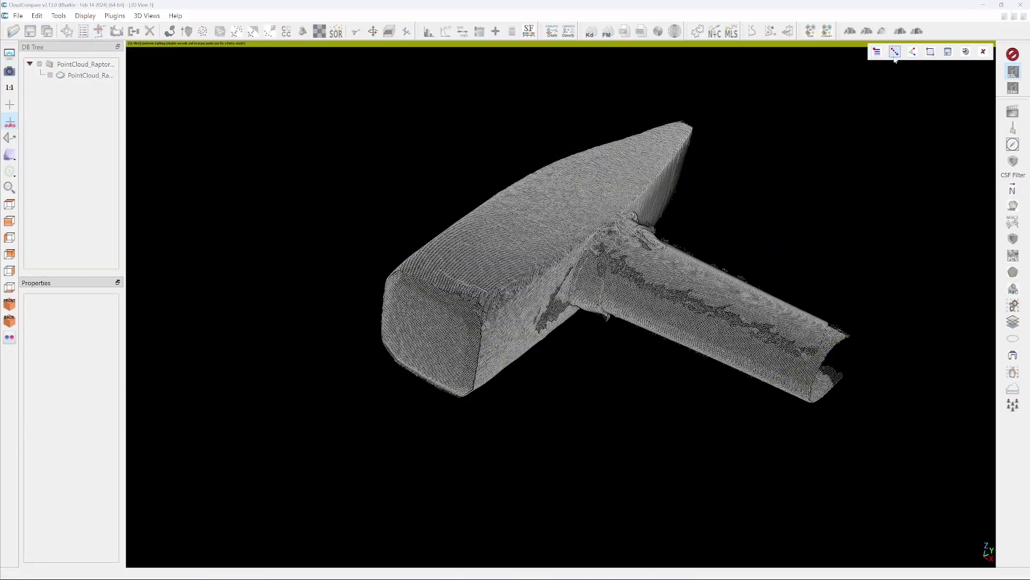
pyautogui.moveTo(428, 338); pyautogui.dragTo(461, 361)
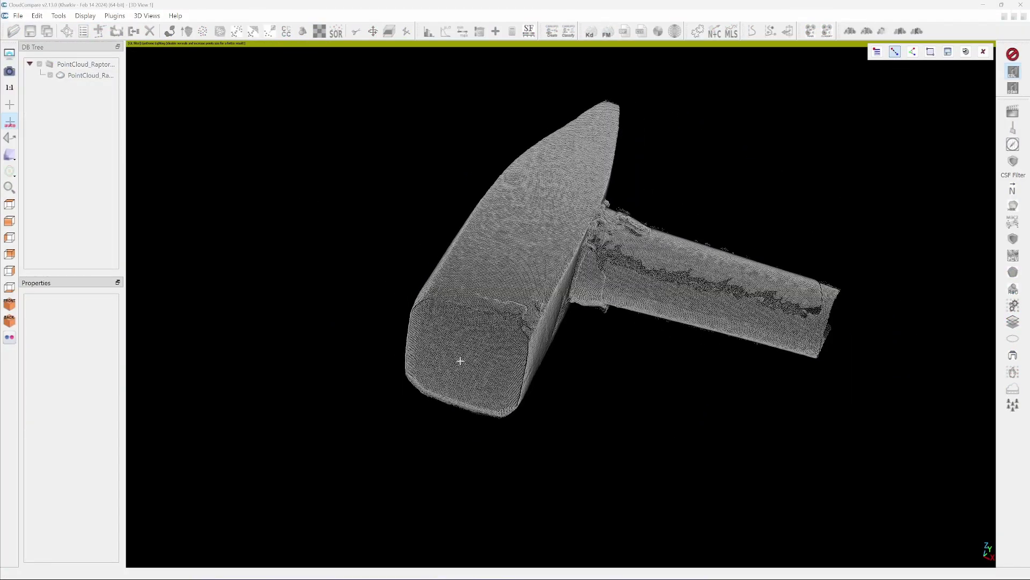
pyautogui.scroll(8, 459, 361)
pyautogui.click(459, 360)
pyautogui.scroll(-8, 646, 437)
pyautogui.moveTo(645, 436); pyautogui.dragTo(633, 301)
pyautogui.scroll(8, 752, 260)
pyautogui.click(635, 317)
pyautogui.scroll(-5, 766, 357)
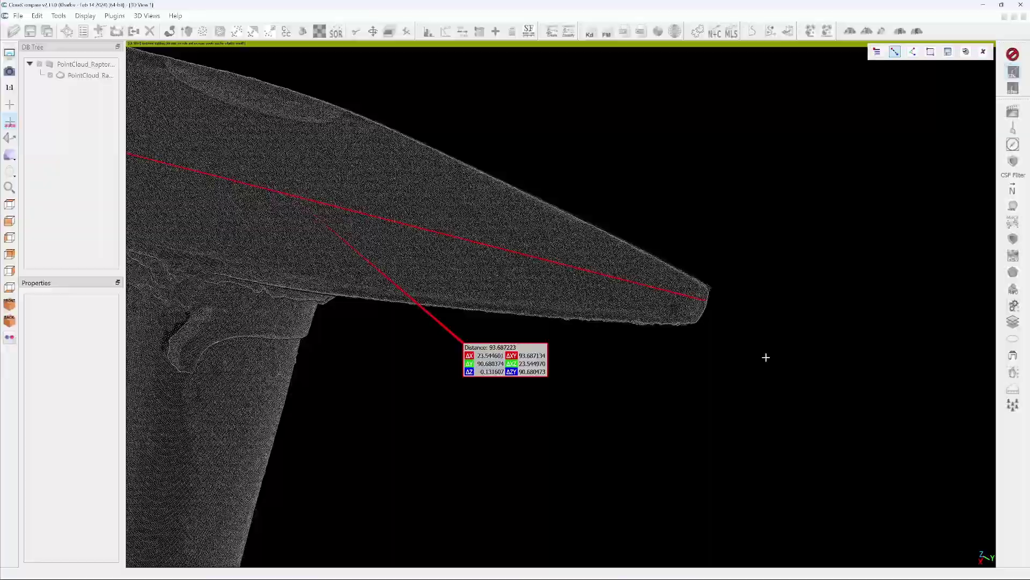
pyautogui.scroll(-2, 766, 357)
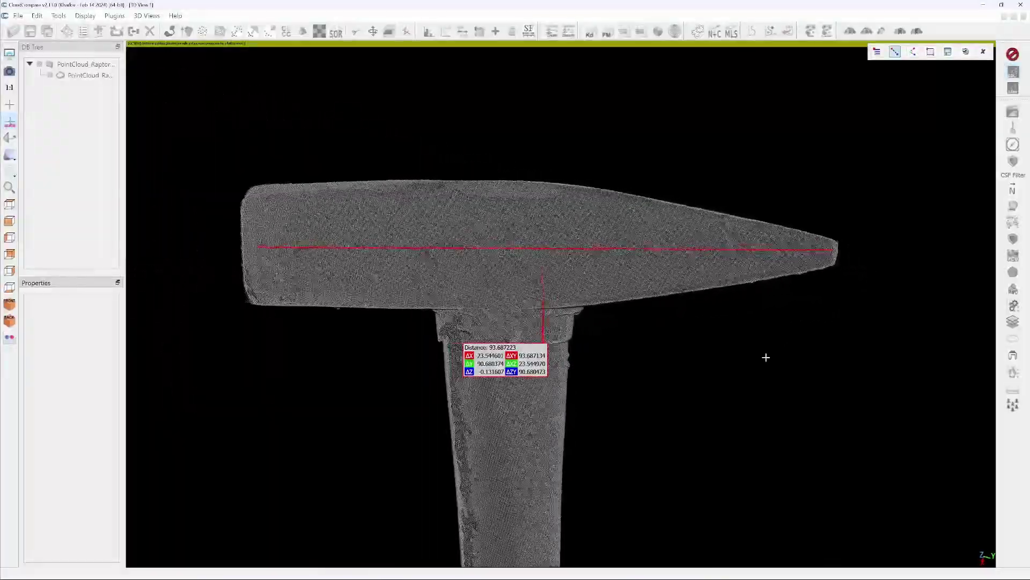
pyautogui.scroll(3, 766, 357)
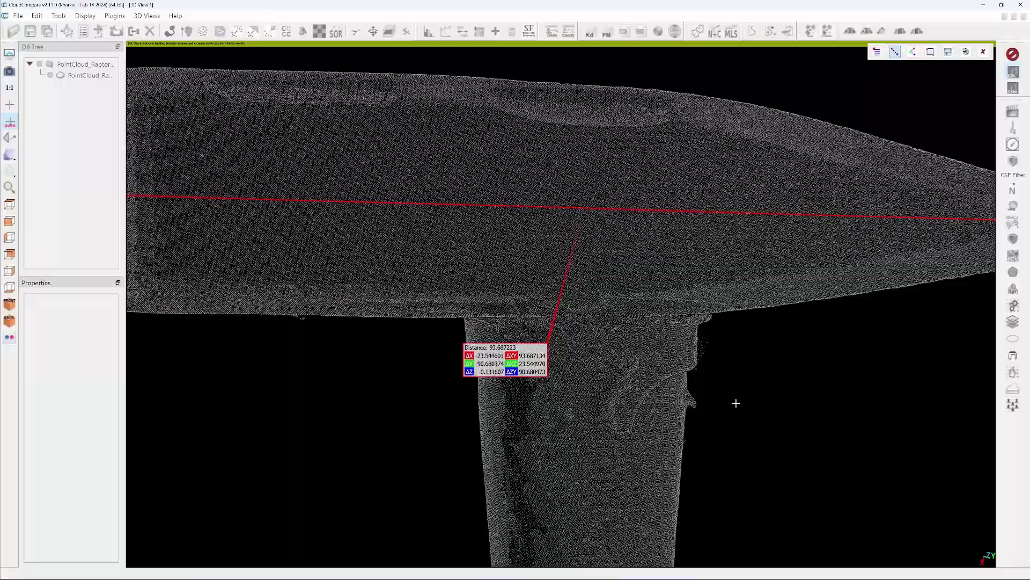
pyautogui.scroll(2, 736, 403)
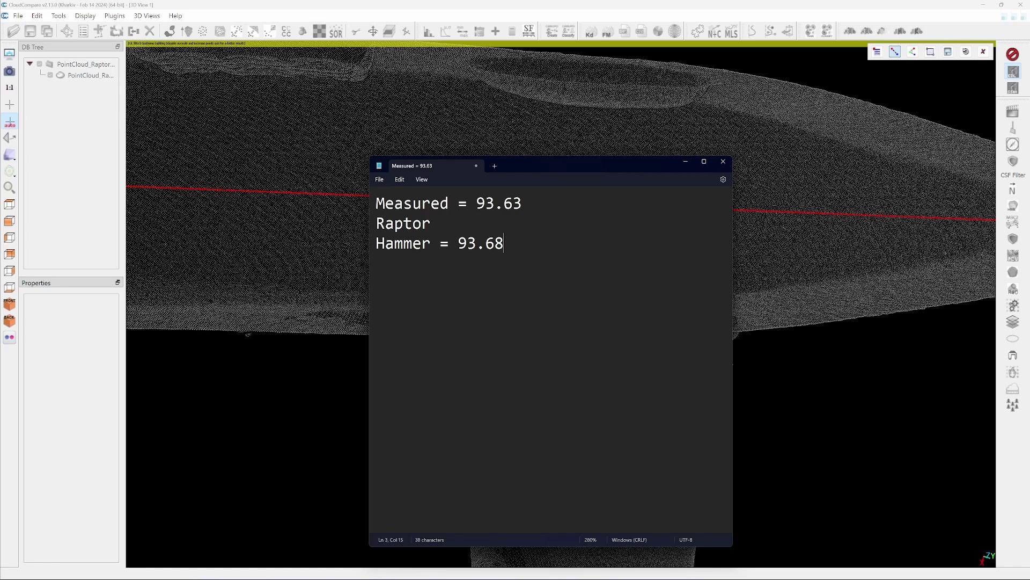
# Add the line "Error = 0.05 mm too long" below the Raptor hammer length in the text notes.
pyautogui.press('Return')
pyautogui.write('Error = 0.0')
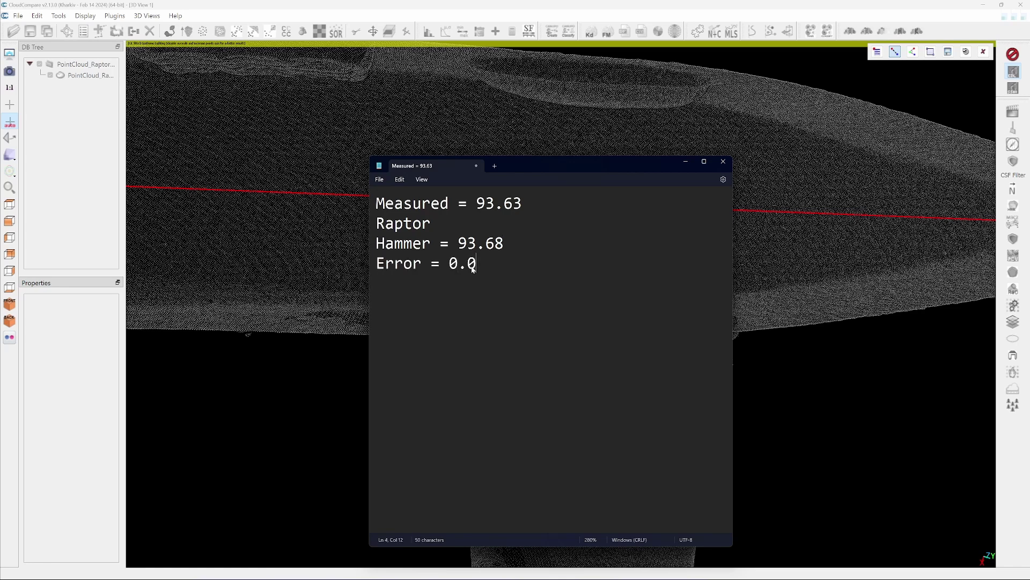
pyautogui.write('5 mm too lon')
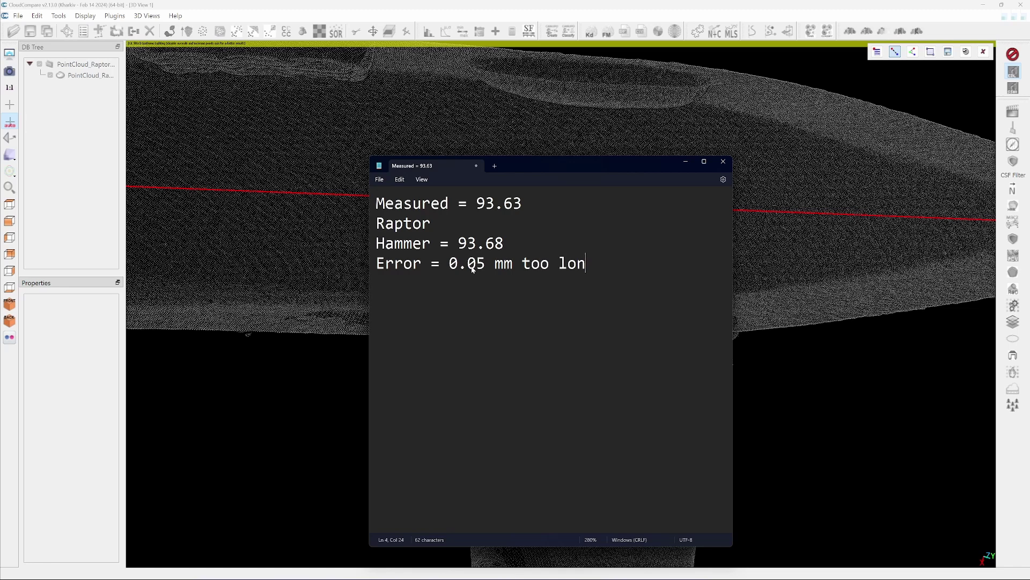
pyautogui.write('g')
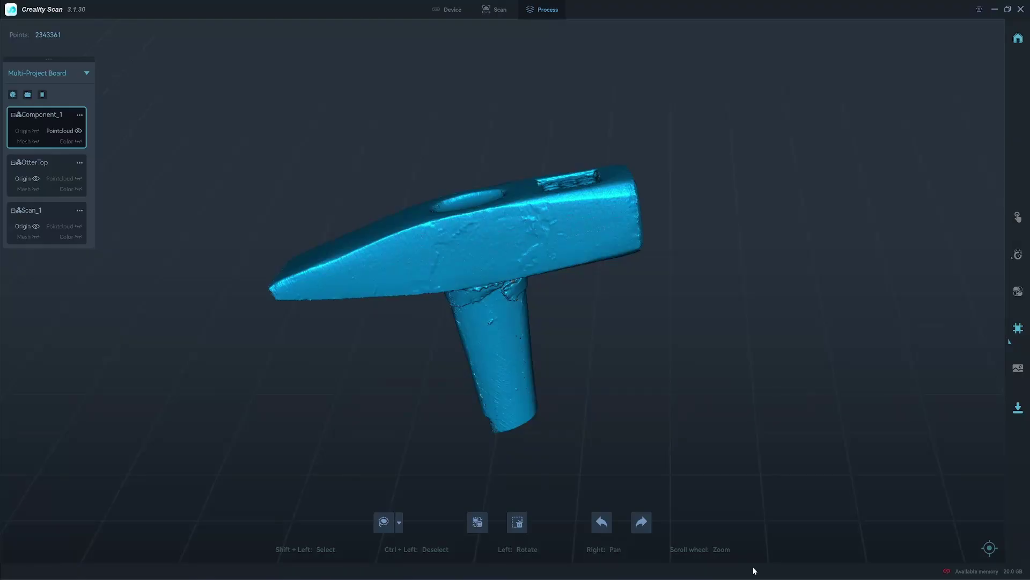
# In Creality Scan, rename the merged Component_1 as Raptor Hammer and display the OtterTop scan.
pyautogui.click(79, 115)
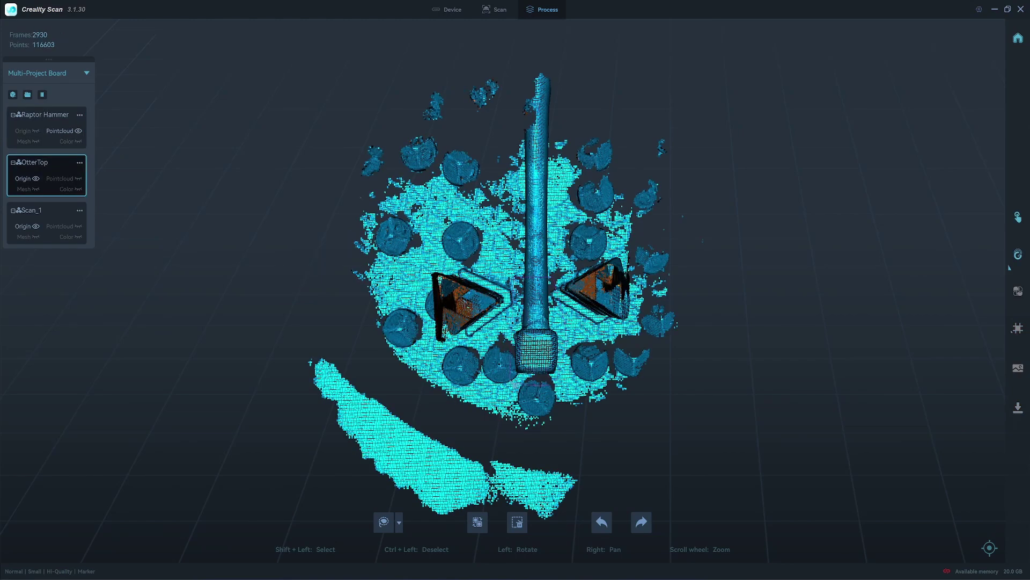
pyautogui.keyDown('shift'); pyautogui.moveTo(516, 279); pyautogui.dragTo(647, 227); pyautogui.keyUp('shift')
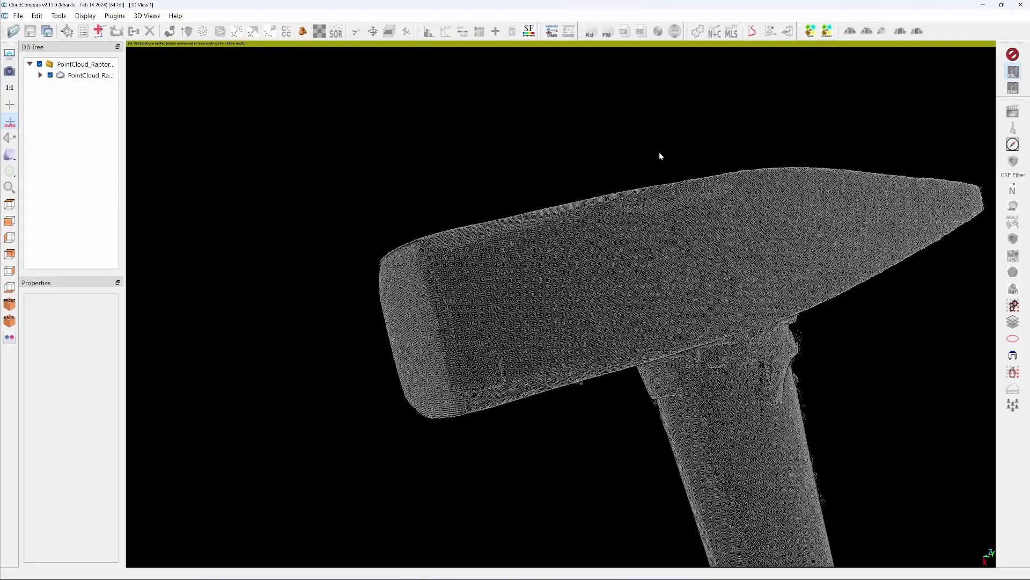
# Switch to CloudCompare and measure the hammer head's width near the striking face between two picked points.
pyautogui.moveTo(660, 156); pyautogui.dragTo(344, 167)
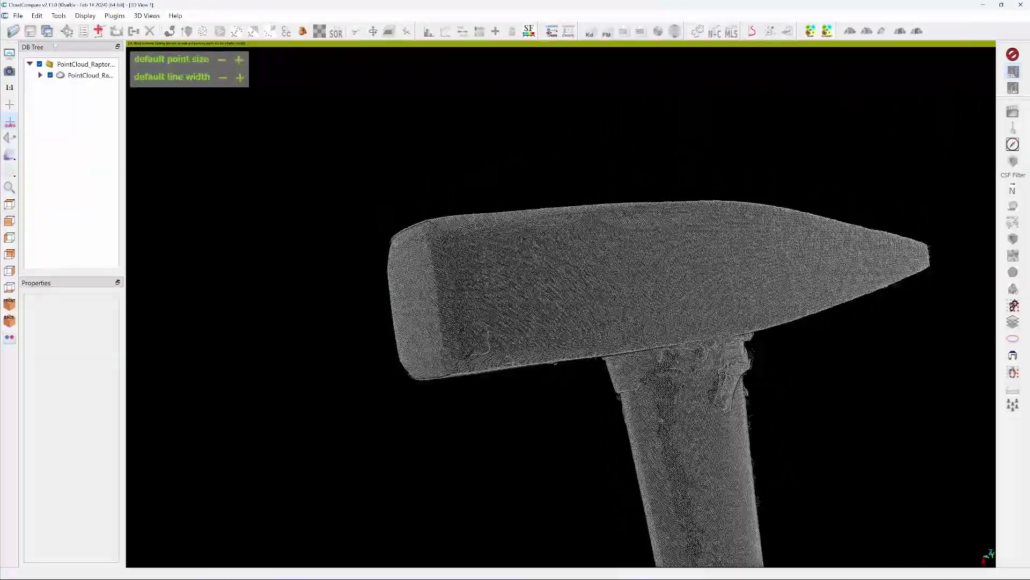
pyautogui.click(73, 75)
pyautogui.click(67, 31)
pyautogui.moveTo(514, 281); pyautogui.dragTo(684, 344)
pyautogui.click(503, 296)
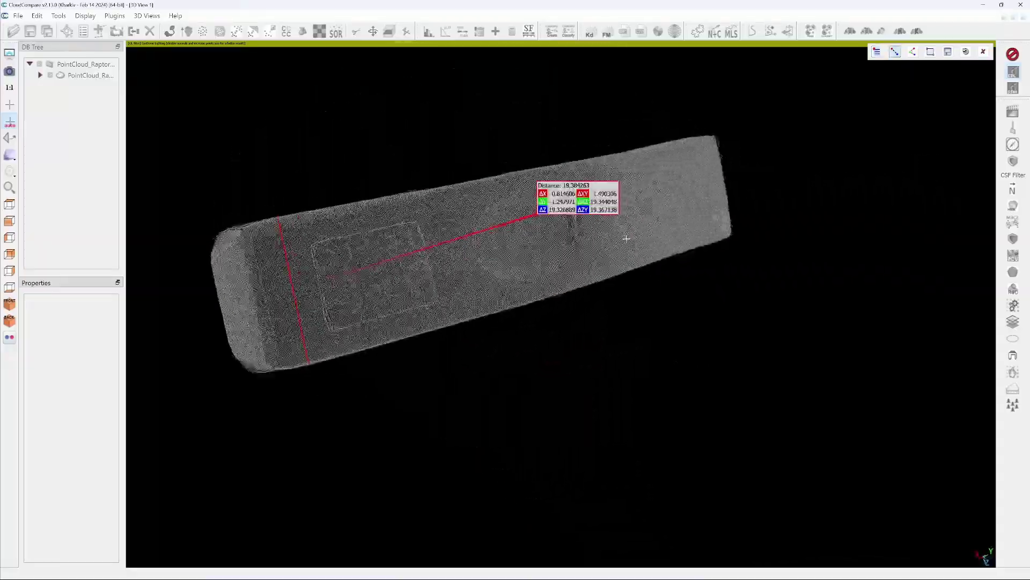
pyautogui.moveTo(624, 232); pyautogui.dragTo(567, 193)
pyautogui.scroll(3, 556, 202)
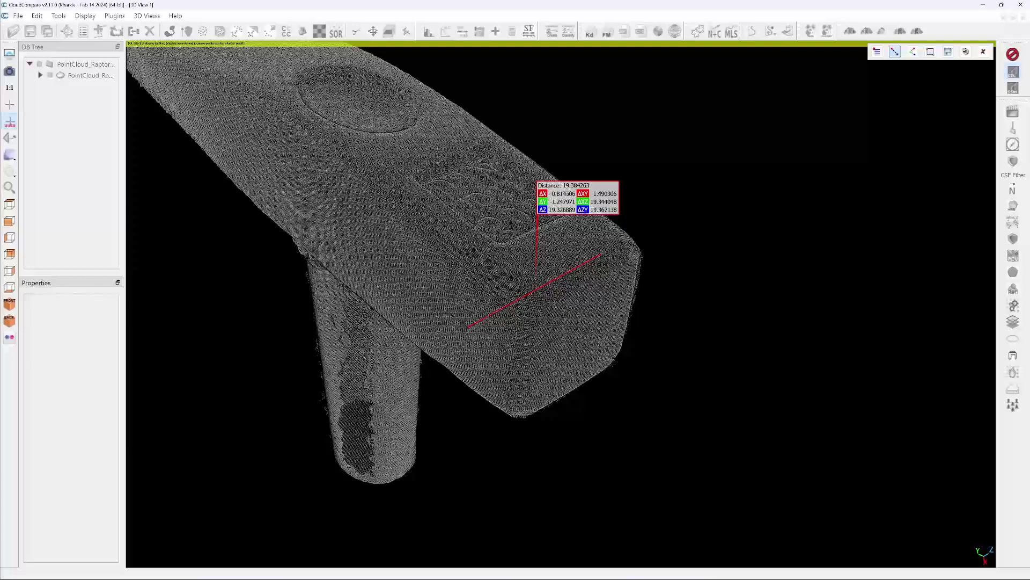
# Record the Raptor width as 19.38 in the text notes, with "Error = 0.03 mm too narrow" beneath it.
pyautogui.hotkey('alt', 'Tab')
pyautogui.write('19.3')
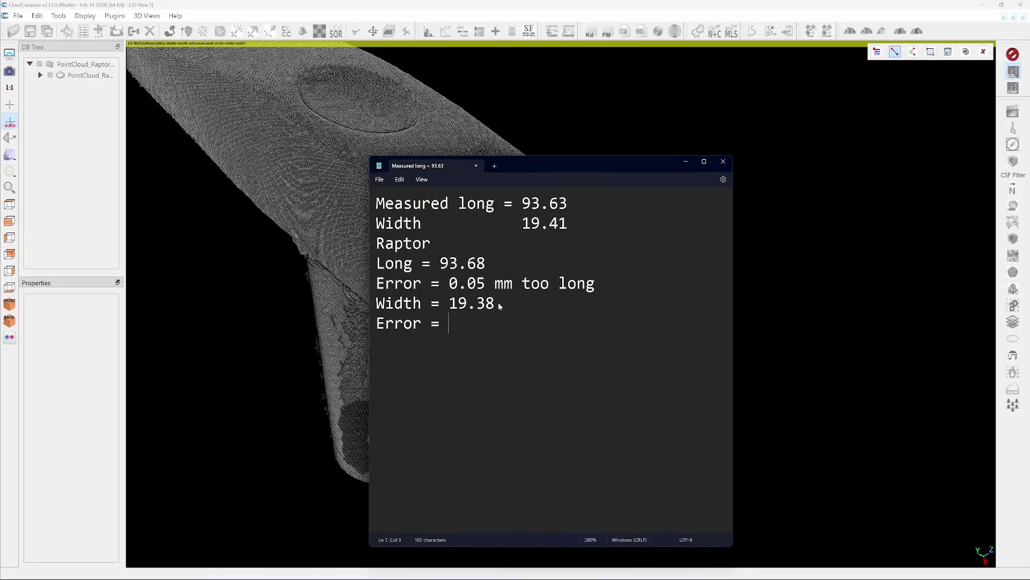
pyautogui.write('0.03 mm too narro')
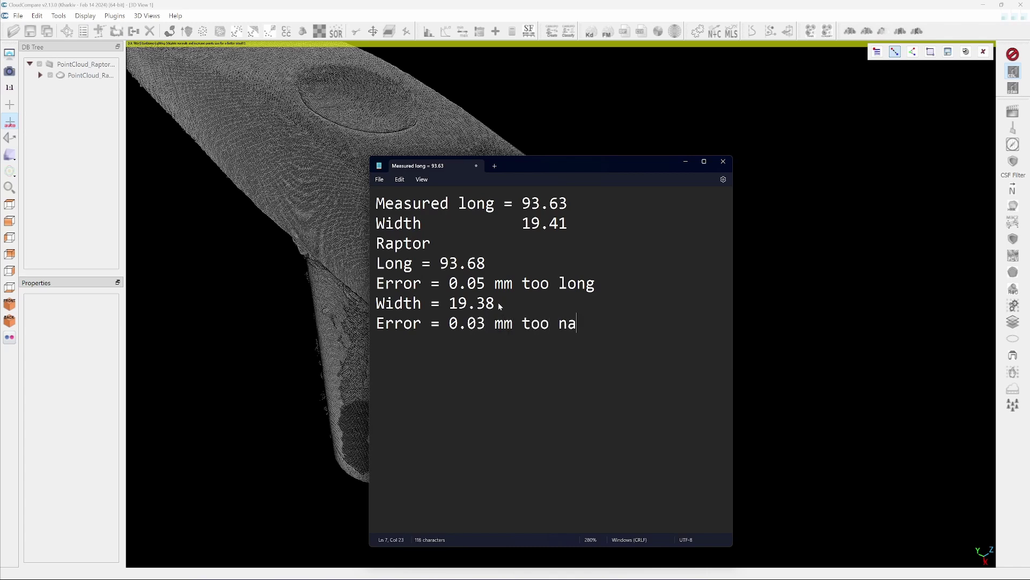
pyautogui.write('w')
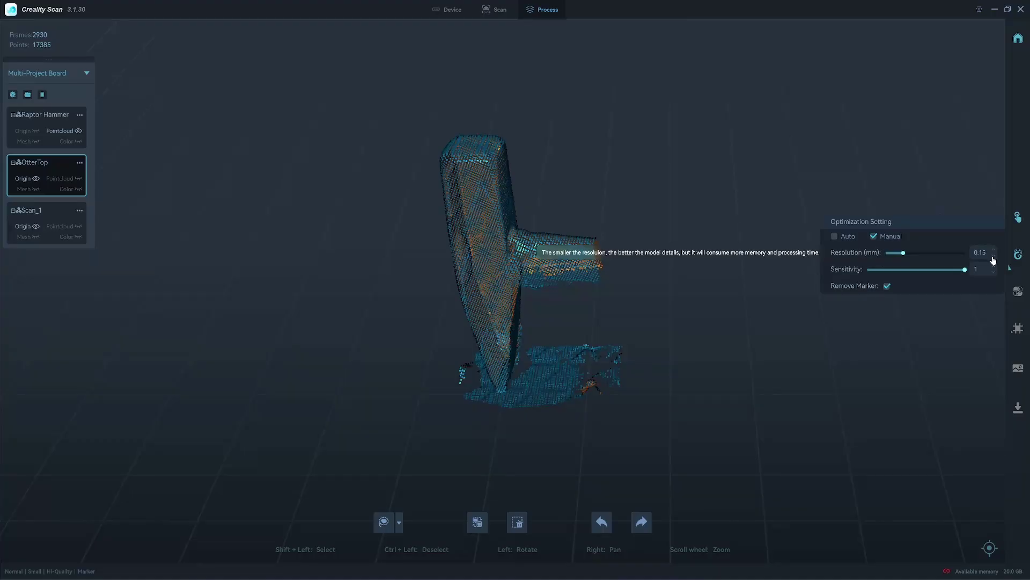
# Switch to Creality Scan, optimize the OtterTop scan into a point cloud at 0.1 mm and check its underside.
pyautogui.click(1018, 254)
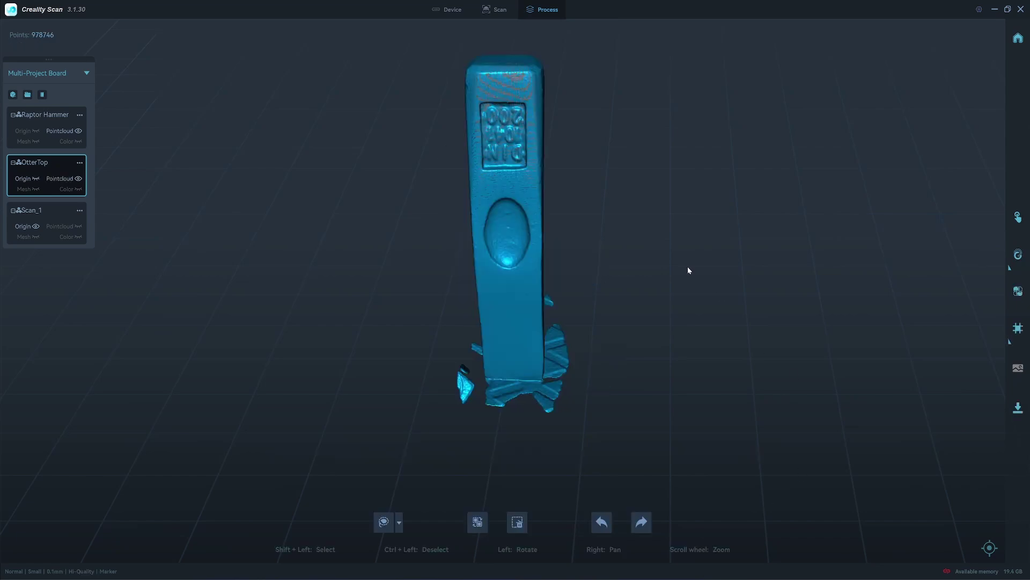
pyautogui.moveTo(643, 292); pyautogui.dragTo(443, 305)
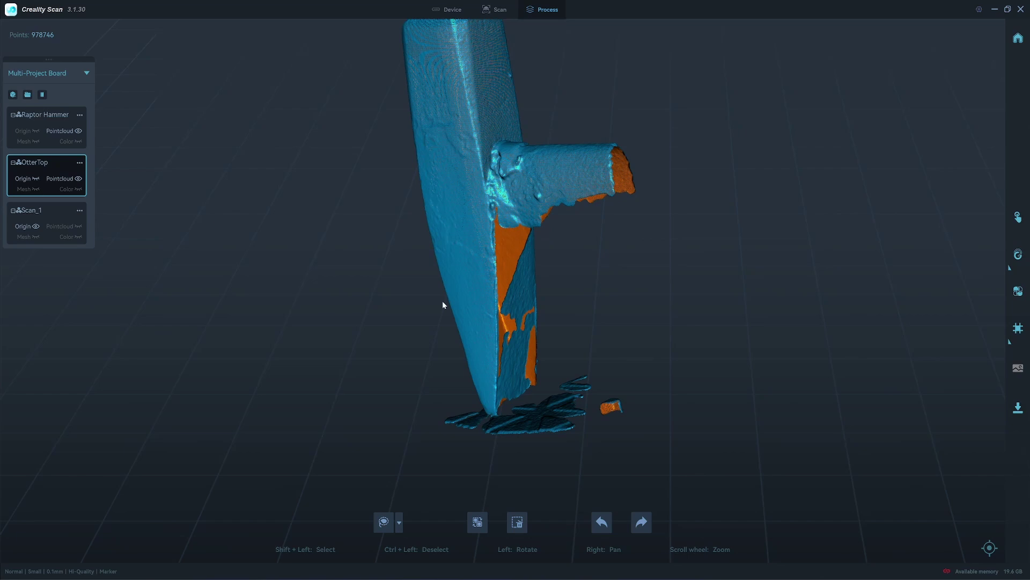
# Rename Scan_1 as Otterbototom and optimize it into a point cloud at 0.1 mm.
pyautogui.click(85, 209)
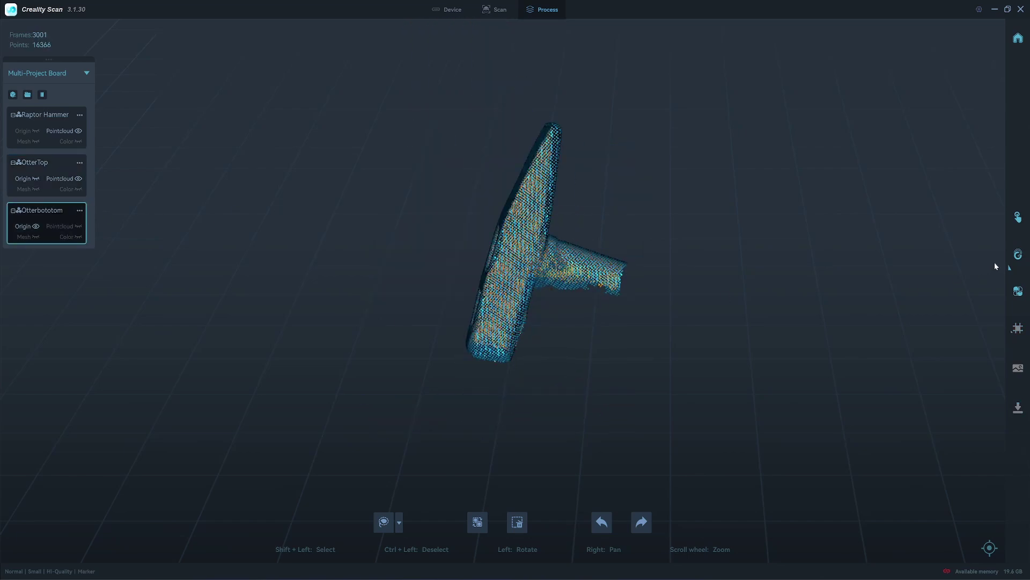
pyautogui.click(993, 257)
pyautogui.click(1018, 255)
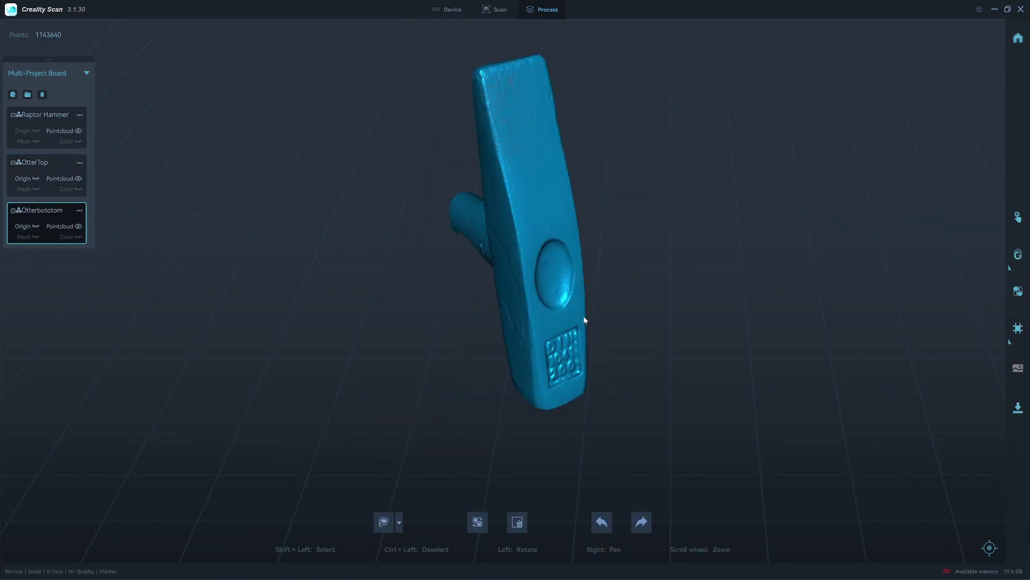
pyautogui.moveTo(584, 317); pyautogui.dragTo(578, 130)
pyautogui.scroll(3, 578, 294)
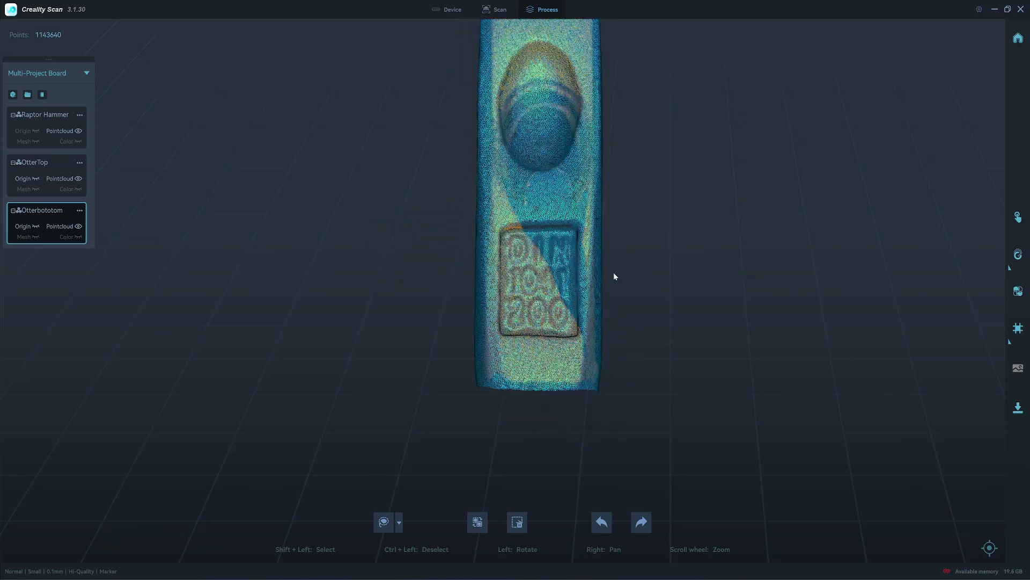
# Lasso and delete the strip of points at the striking-face end of the Otterbototom hammer head.
pyautogui.moveTo(614, 276); pyautogui.dragTo(629, 243)
pyautogui.keyDown('shift'); pyautogui.moveTo(466, 359); pyautogui.dragTo(649, 384); pyautogui.keyUp('shift')
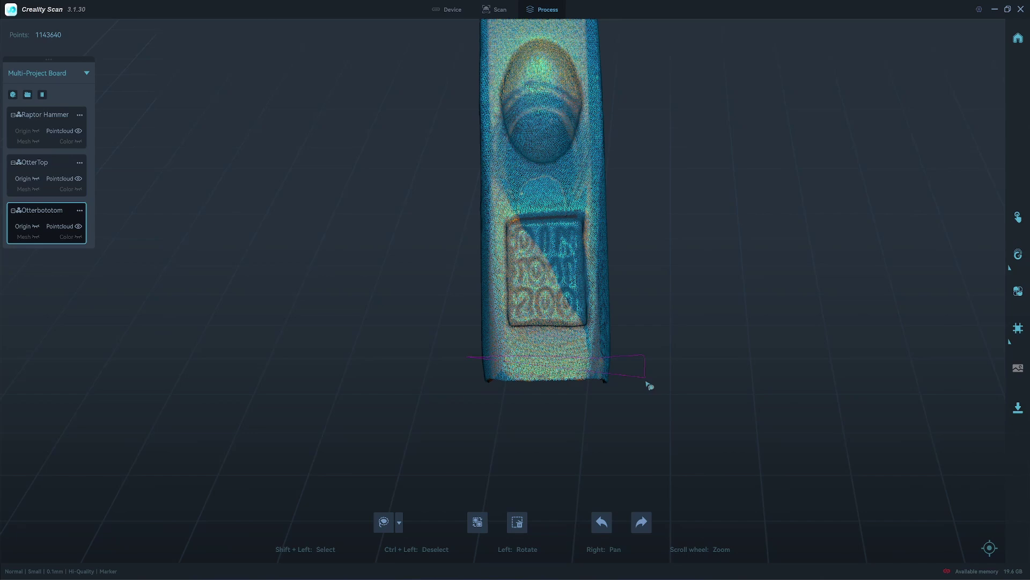
pyautogui.press('Delete')
# Try to merge the OtterTop and Otterbototom scans automatically and inspect the alignment from several sides.
pyautogui.moveTo(453, 408); pyautogui.dragTo(350, 396)
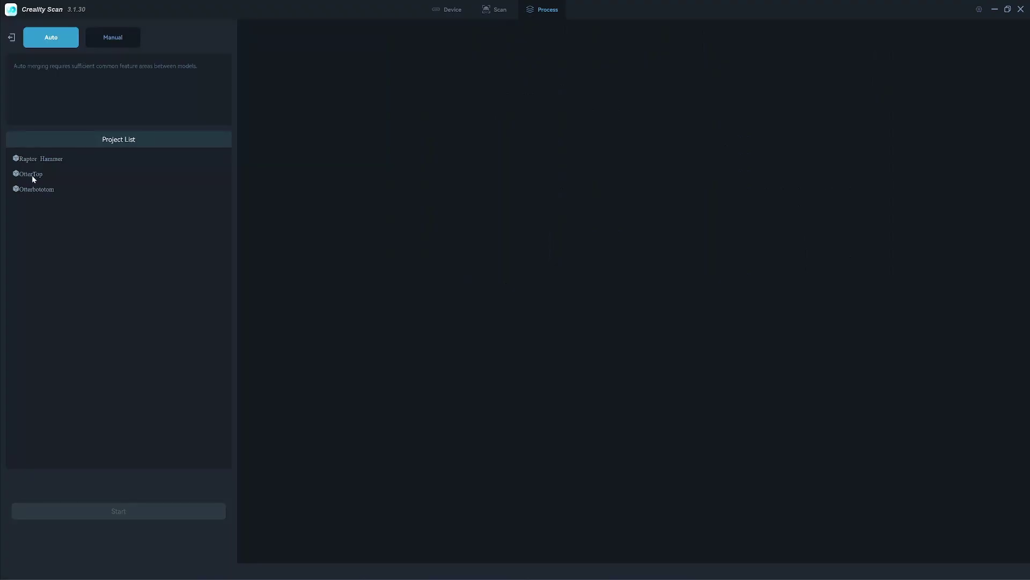
pyautogui.click(32, 175)
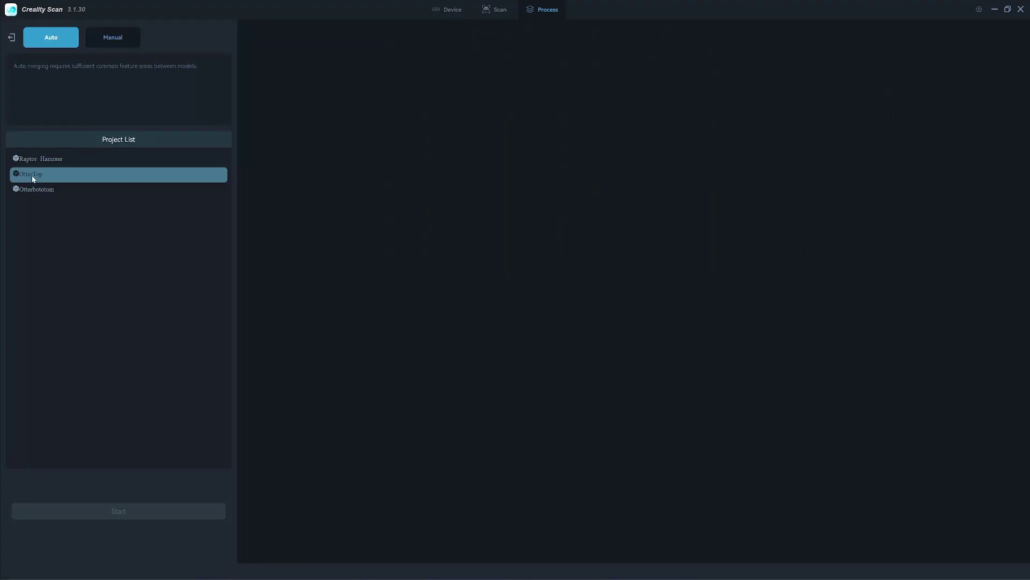
pyautogui.click(33, 190)
pyautogui.click(137, 511)
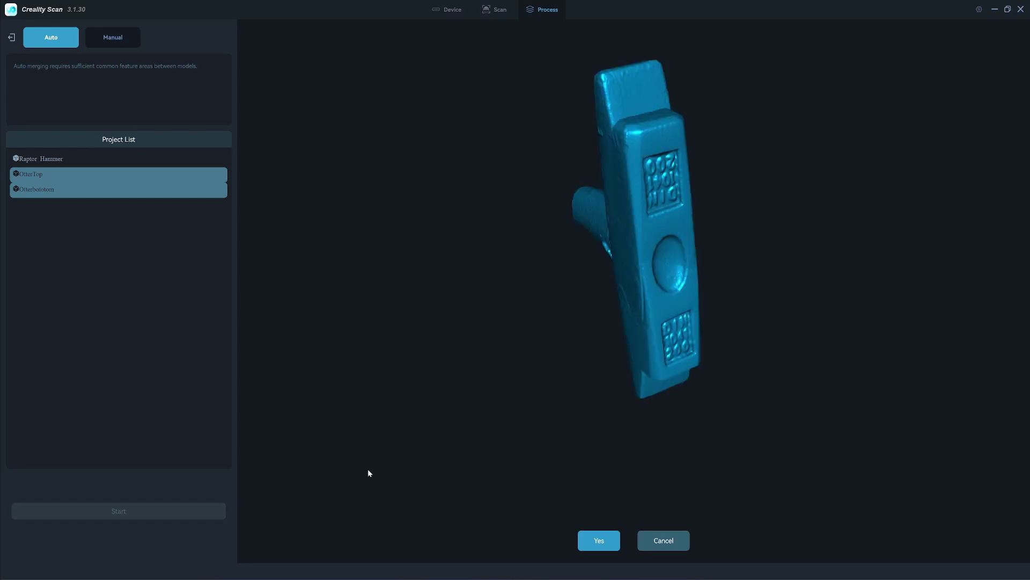
pyautogui.moveTo(602, 248); pyautogui.dragTo(504, 314)
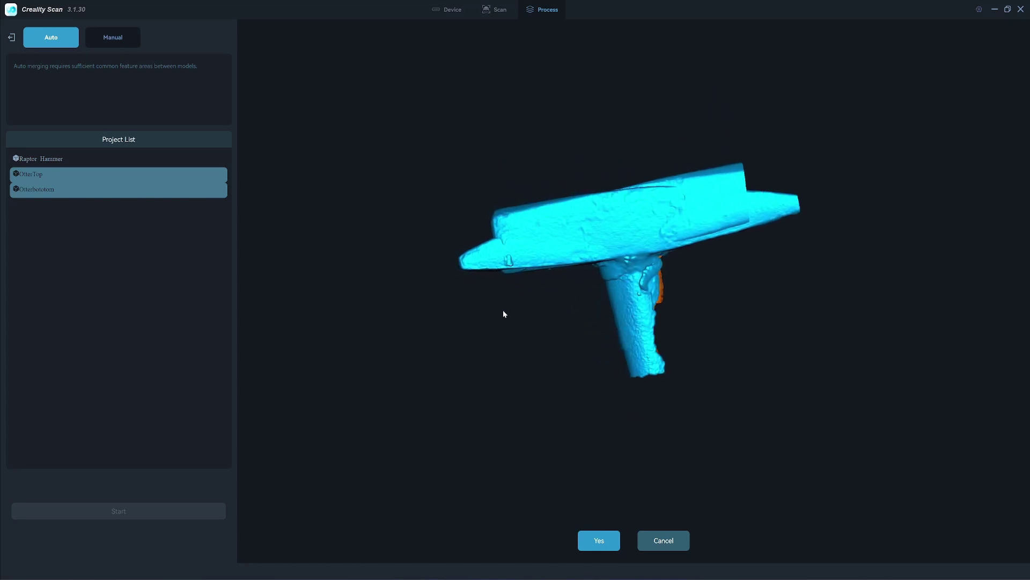
pyautogui.click(666, 542)
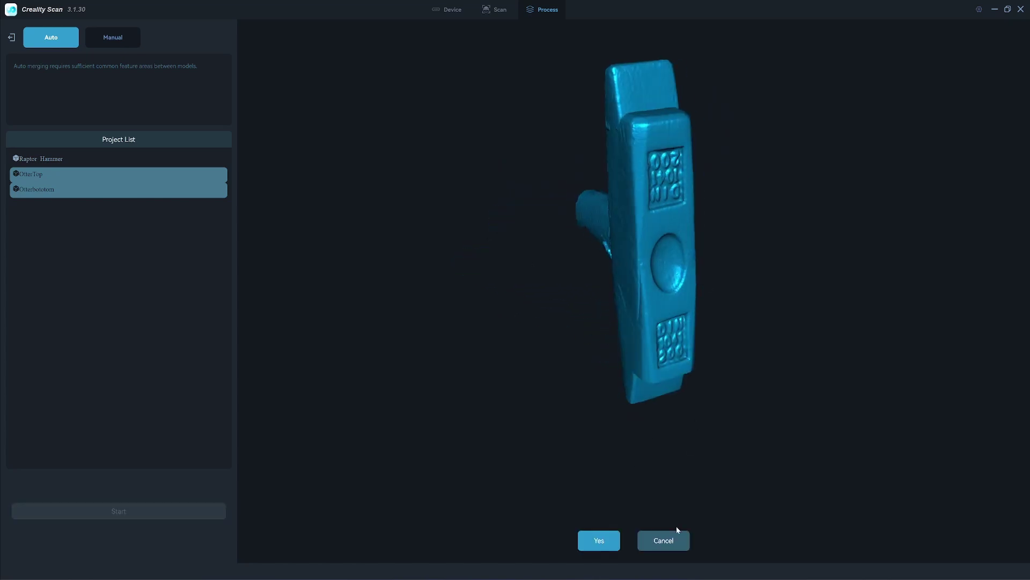
pyautogui.click(677, 534)
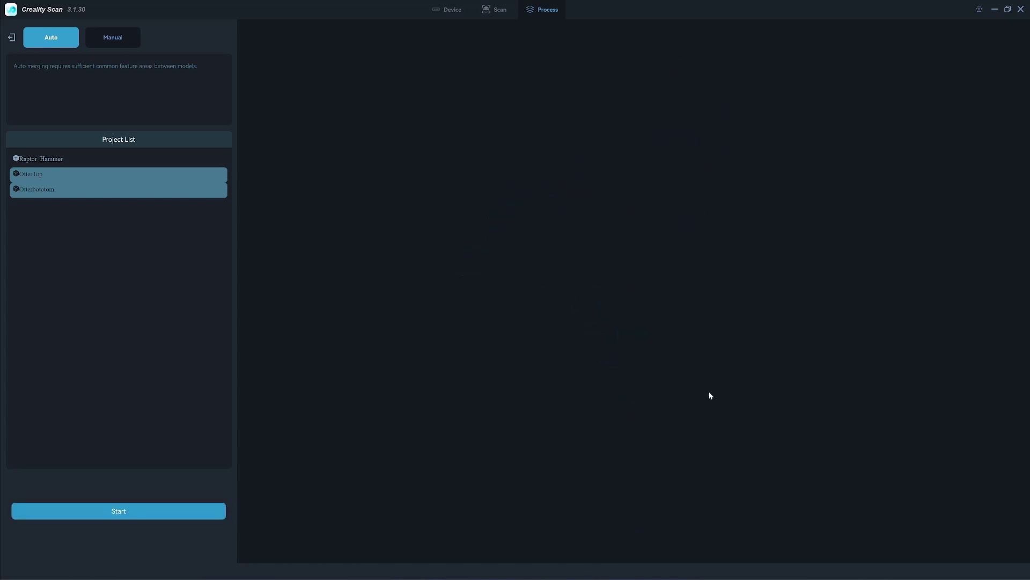
# Set up a manual merge with OtterTop fixed and Otterbototom floating, marking matching points including both ends of the oval recess.
pyautogui.click(113, 37)
pyautogui.click(37, 180)
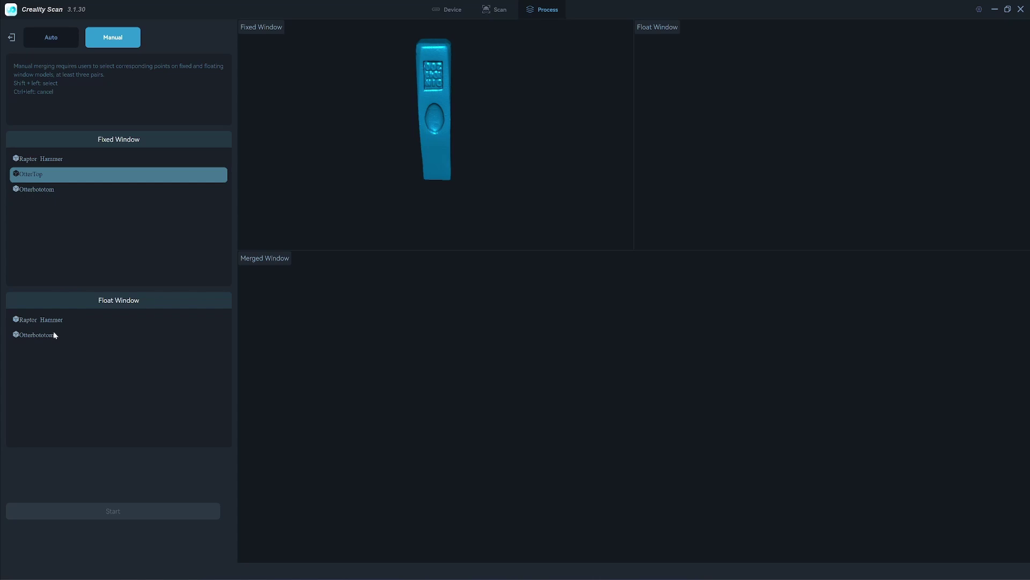
pyautogui.click(52, 334)
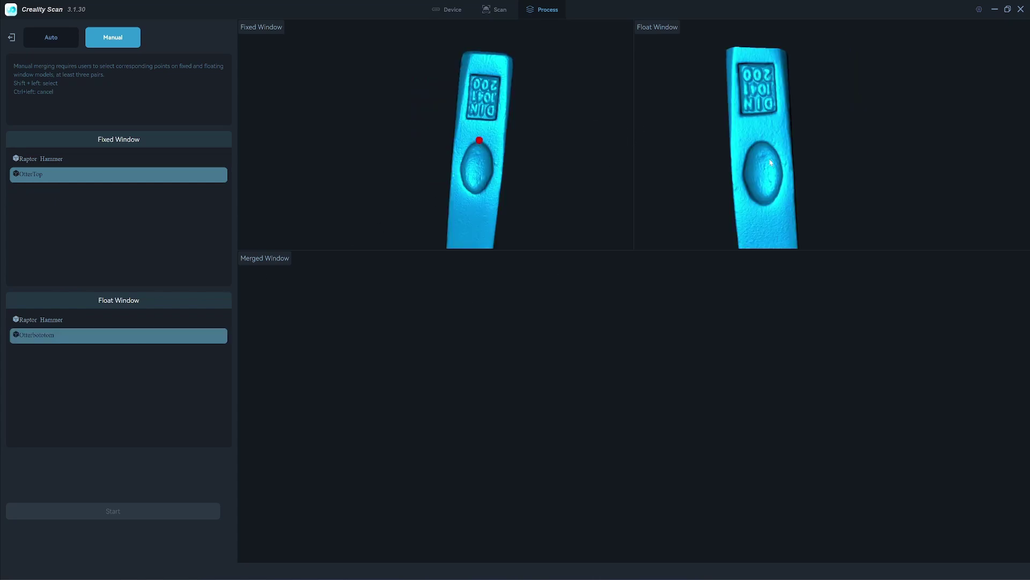
pyautogui.keyDown('shift'); pyautogui.click(761, 142); pyautogui.keyUp('shift')
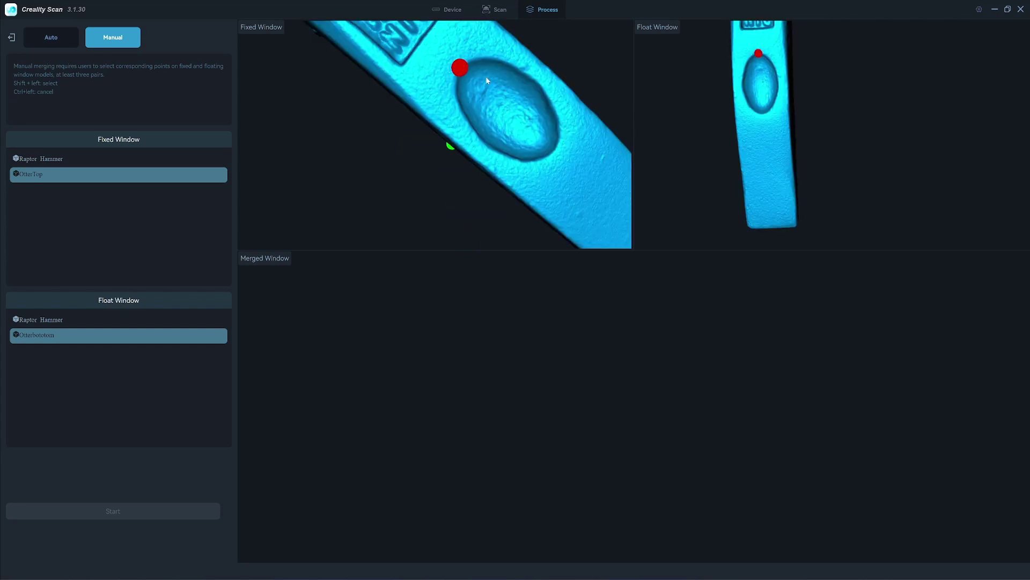
pyautogui.keyDown('shift'); pyautogui.click(556, 152); pyautogui.keyUp('shift')
pyautogui.keyDown('shift'); pyautogui.click(763, 114); pyautogui.keyUp('shift')
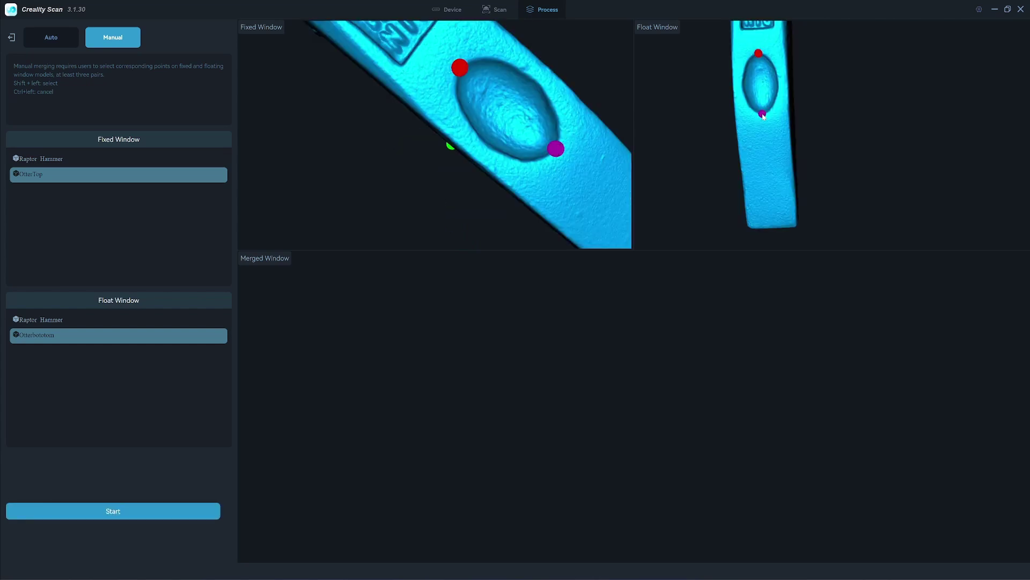
# Run the manual merge, inspect the merged Otter hammer, accept the result and return to the project board.
pyautogui.click(139, 505)
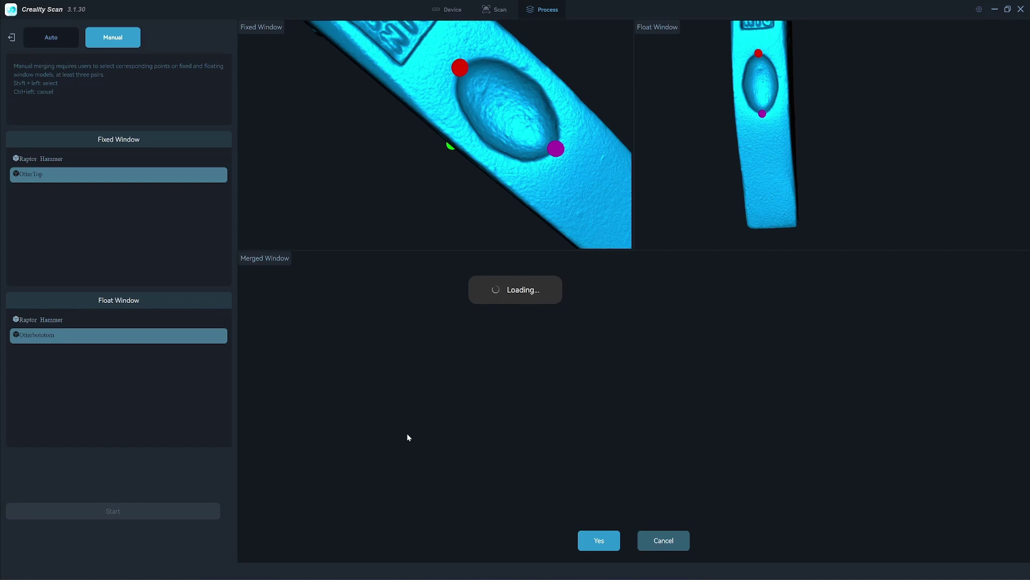
pyautogui.moveTo(591, 395); pyautogui.dragTo(634, 427)
pyautogui.scroll(-3, 554, 184)
pyautogui.scroll(-3, 776, 123)
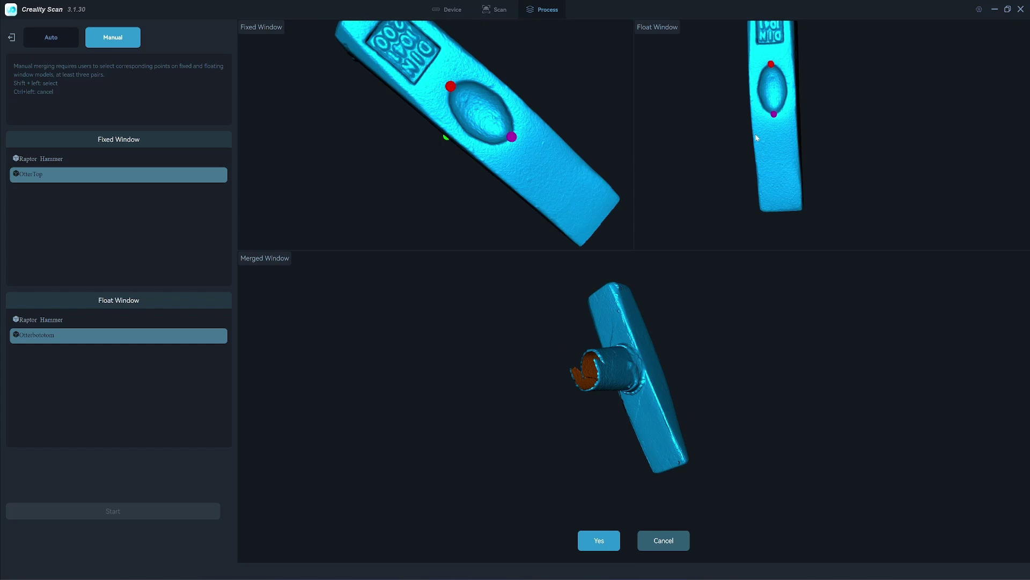
pyautogui.click(599, 540)
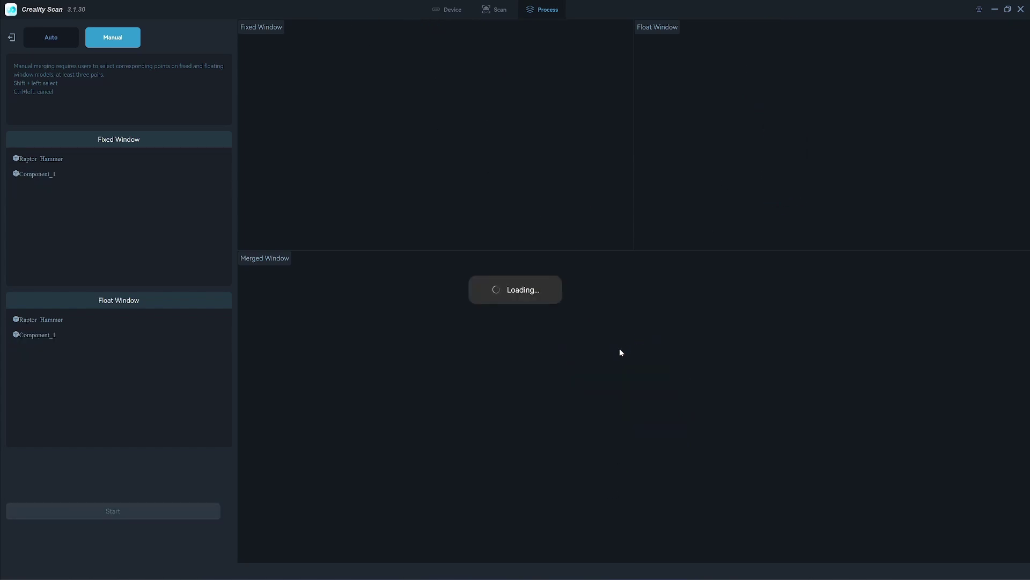
pyautogui.click(11, 37)
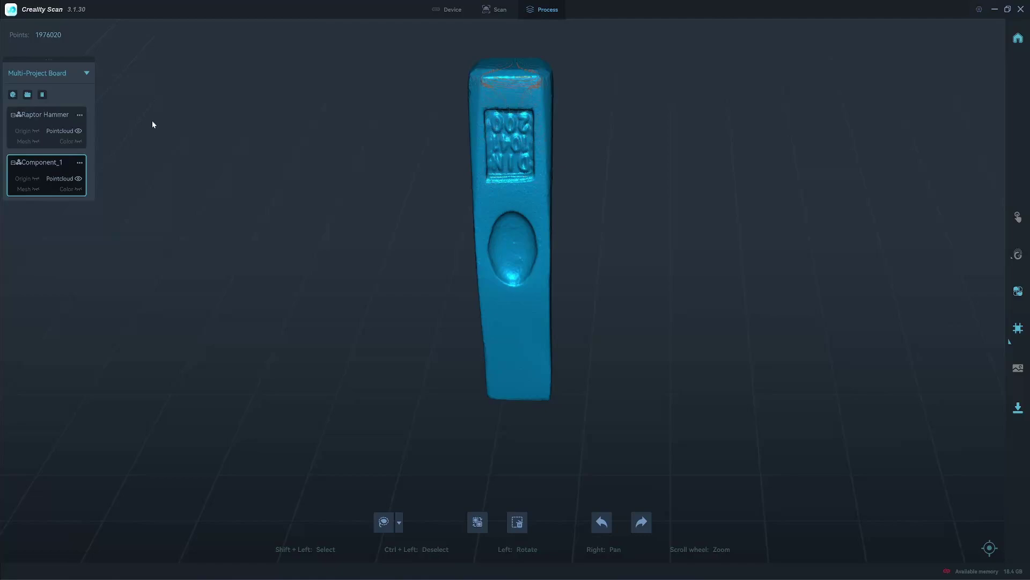
# Export the merged Otter hammer as a PLY point cloud.
pyautogui.moveTo(463, 258); pyautogui.dragTo(523, 403)
pyautogui.click(1018, 408)
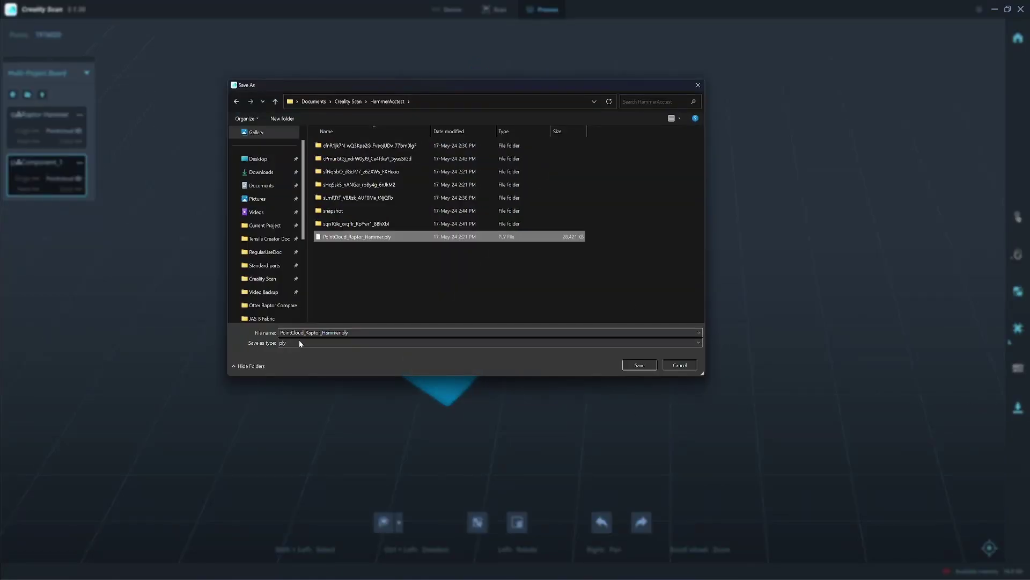
pyautogui.click(305, 333)
pyautogui.moveTo(305, 333); pyautogui.dragTo(316, 333)
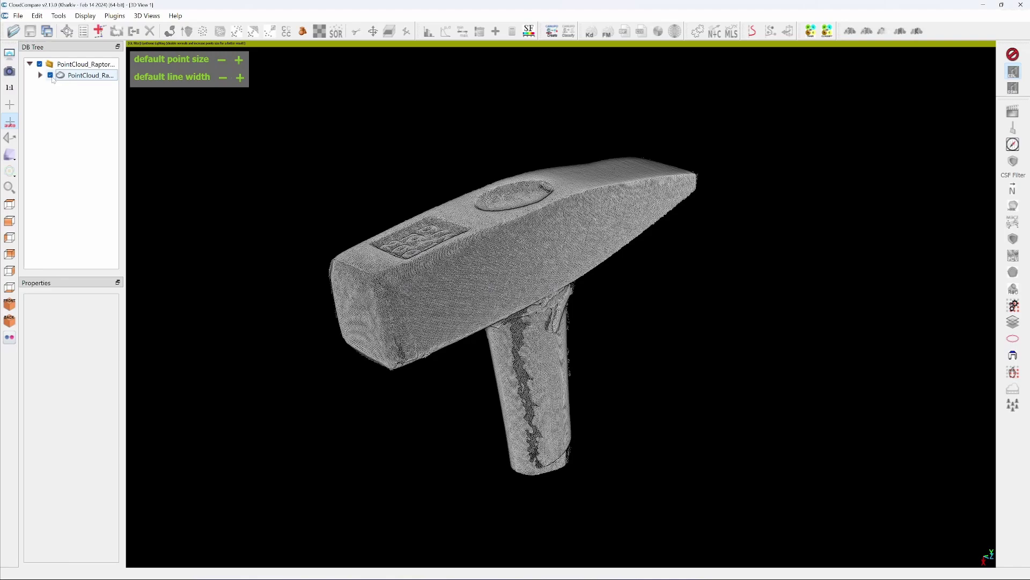
# Switch to CloudCompare, hide the Raptor point cloud and load the exported Otter PLY file.
pyautogui.click(50, 76)
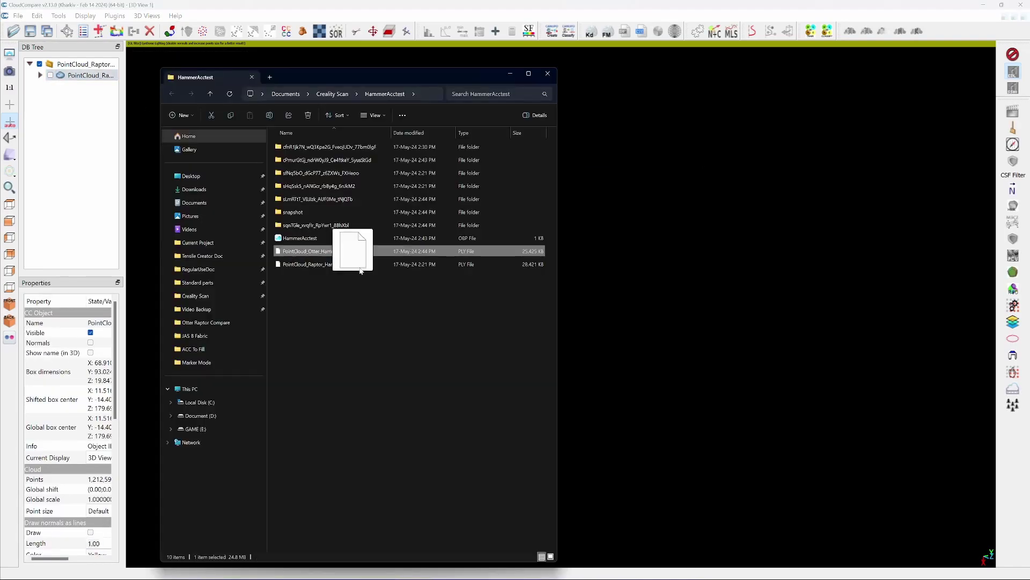
pyautogui.moveTo(349, 254); pyautogui.dragTo(720, 339)
pyautogui.click(492, 473)
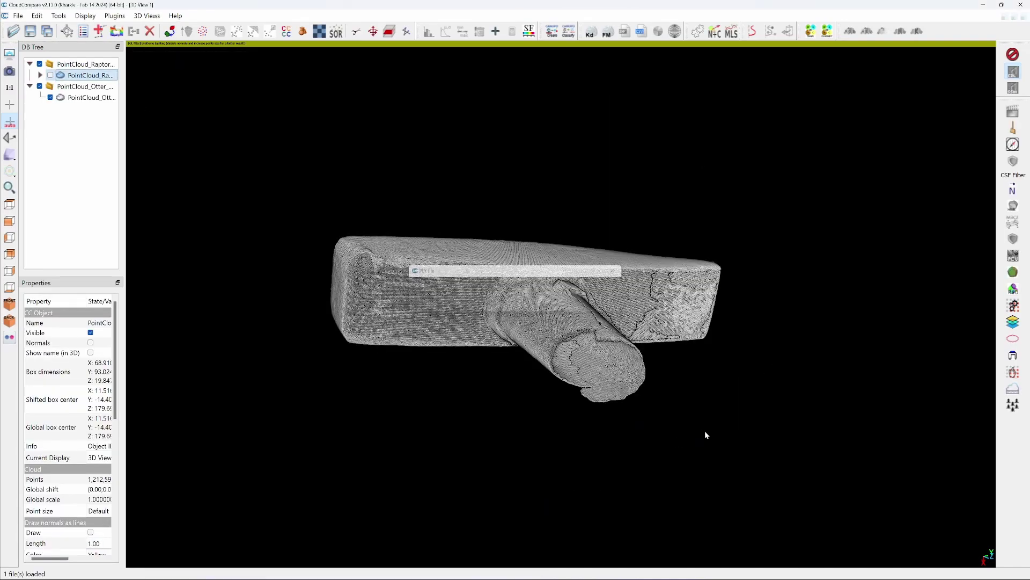
# Level the Otter point cloud using three points on the side face of the hammer head.
pyautogui.moveTo(529, 308); pyautogui.dragTo(467, 204)
pyautogui.click(11, 156)
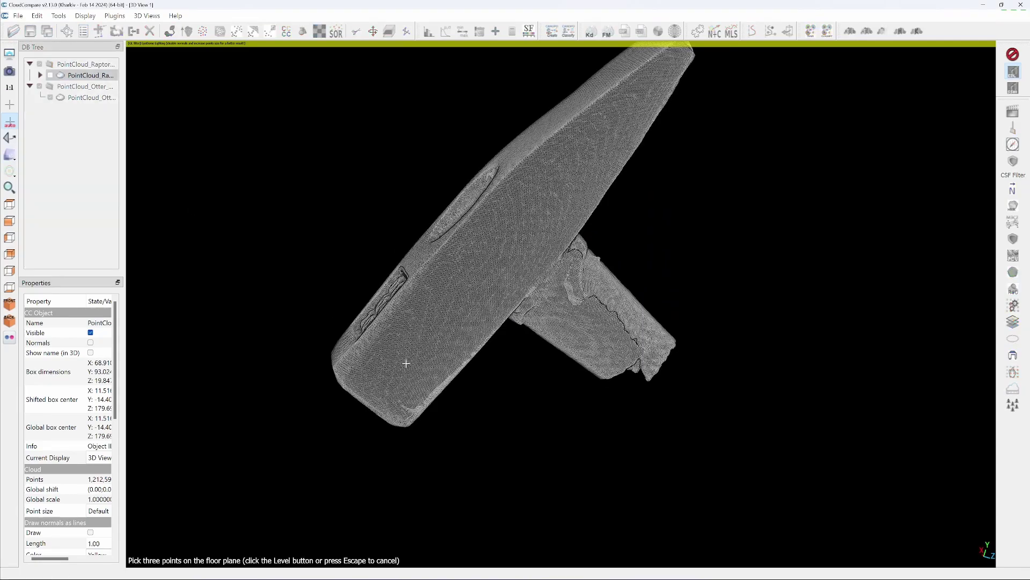
pyautogui.click(400, 340)
pyautogui.click(448, 382)
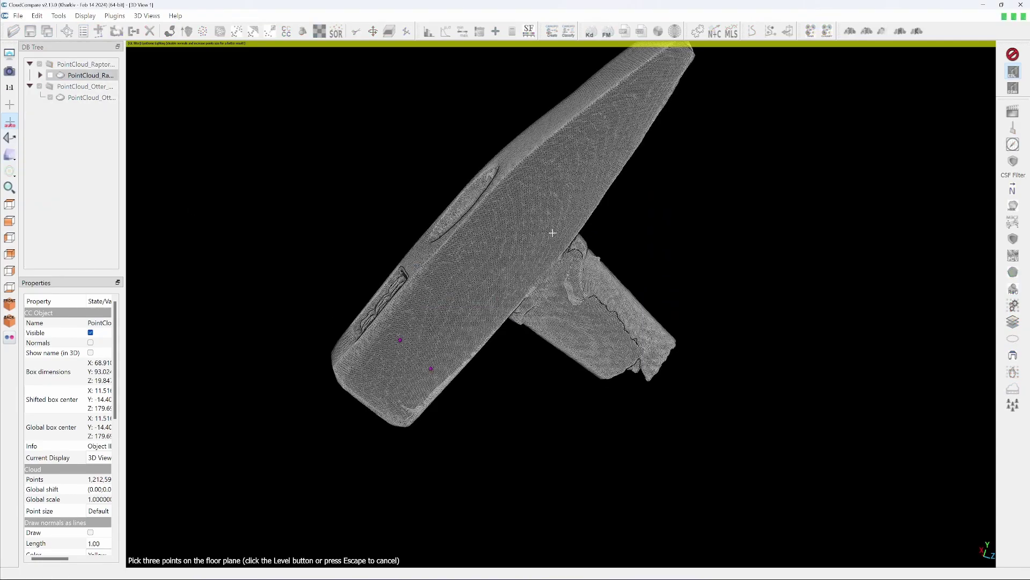
pyautogui.click(607, 135)
# Measure the length of the Otter hammer head from the striking face to the narrow tip.
pyautogui.moveTo(433, 225); pyautogui.dragTo(558, 274)
pyautogui.click(895, 52)
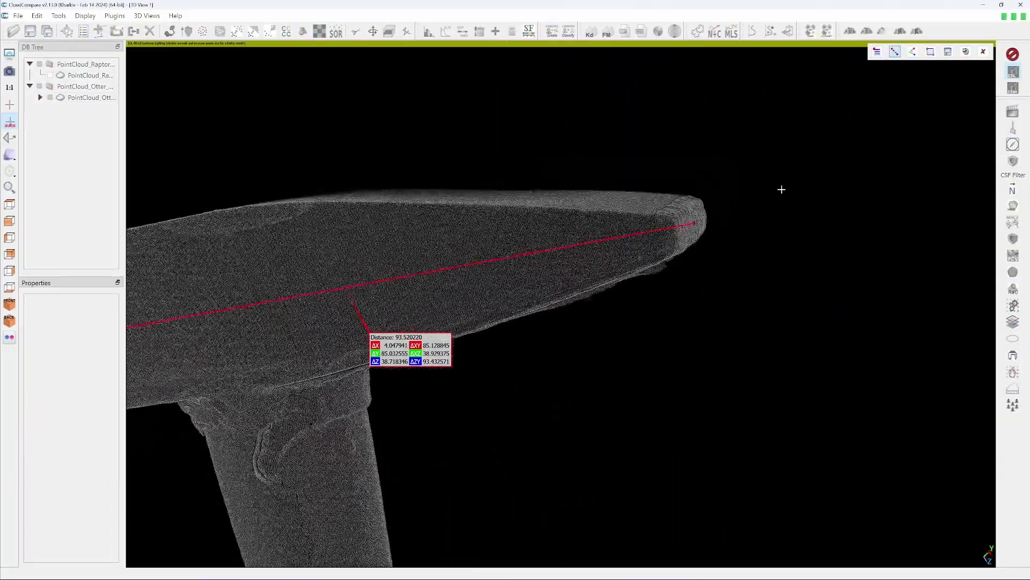
pyautogui.moveTo(779, 186); pyautogui.dragTo(562, 301)
pyautogui.scroll(6, 403, 375)
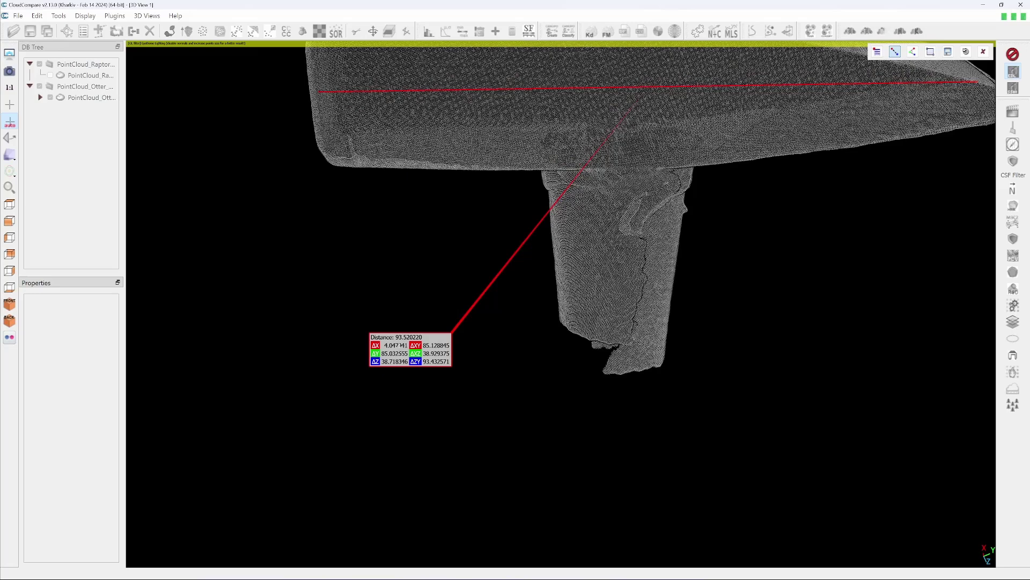
# Switch to the text notes and record the Otter length as 93.52 with "Error = 0.11 mm too short" beneath it.
pyautogui.hotkey('alt', 'Tab')
pyautogui.write('93.5')
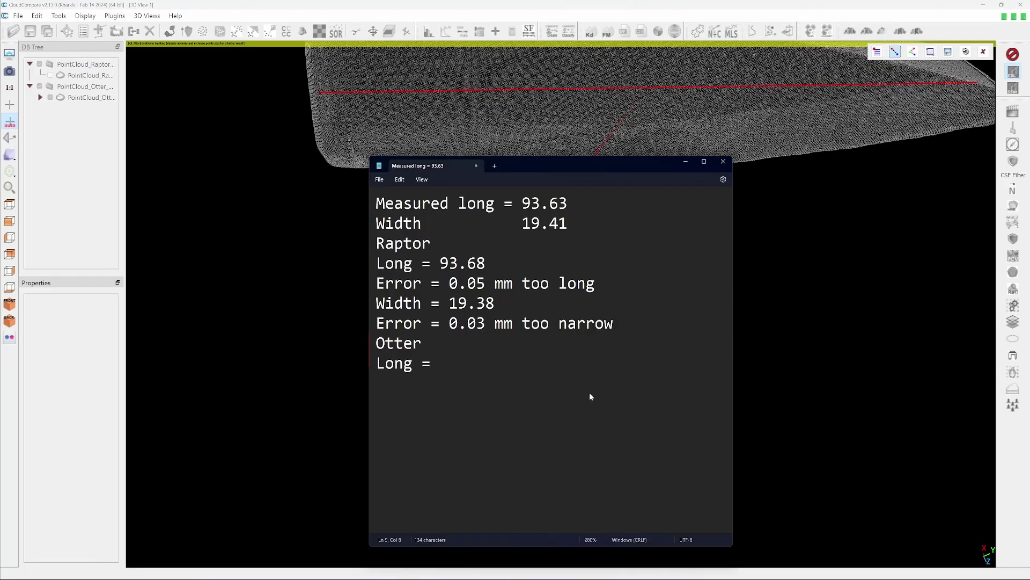
pyautogui.write('2')
pyautogui.press('Return')
pyautogui.write('Error = 0.')
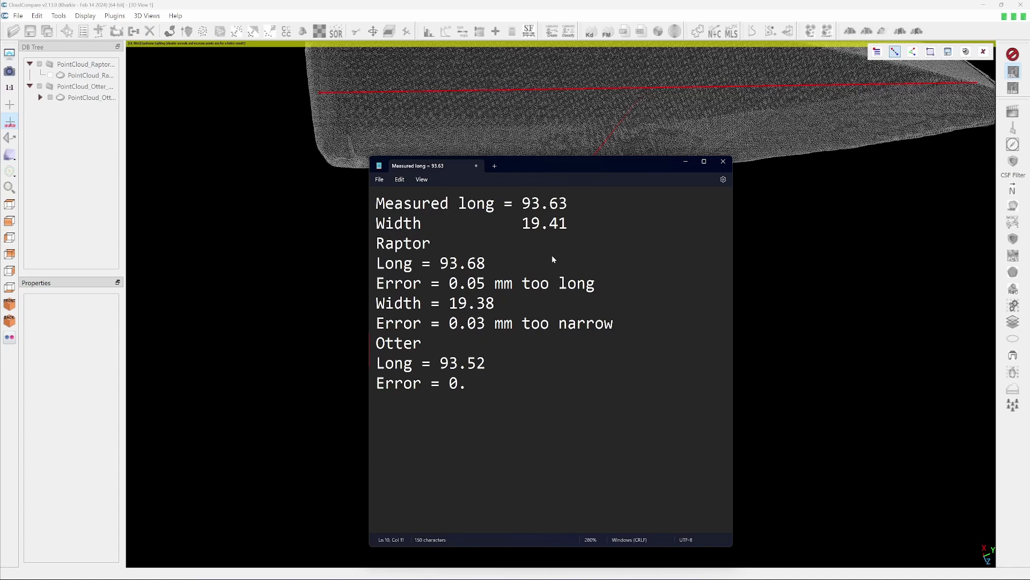
pyautogui.write('11 m')
pyautogui.write('m too shor')
pyautogui.write('t')
pyautogui.press('BackSpace')
pyautogui.write('oo short')
pyautogui.press('Return')
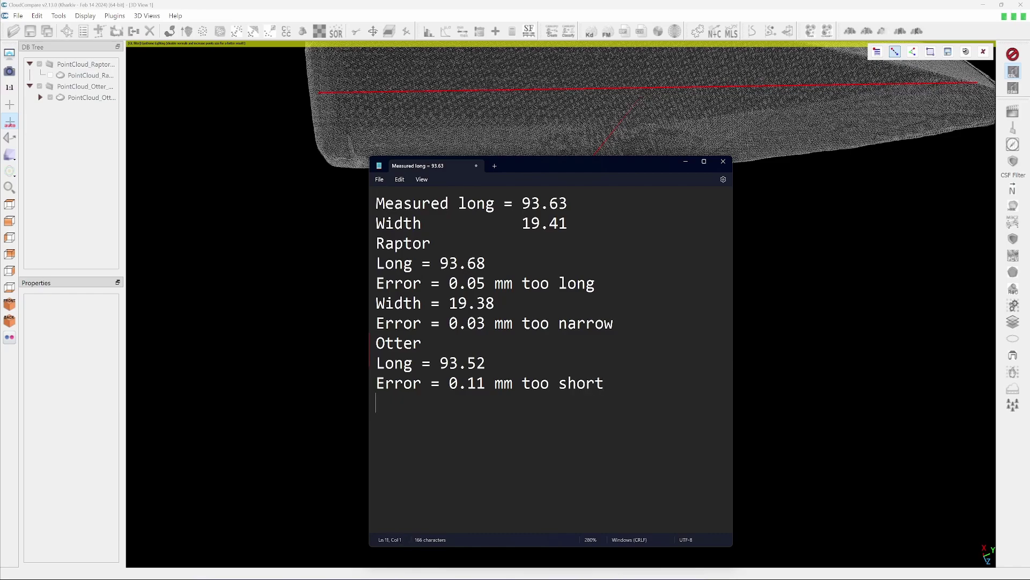
# Return to CloudCompare and measure the width across the striking-face end of the Otter hammer head.
pyautogui.click(798, 236)
pyautogui.scroll(-4, 758, 277)
pyautogui.moveTo(758, 277); pyautogui.dragTo(466, 256)
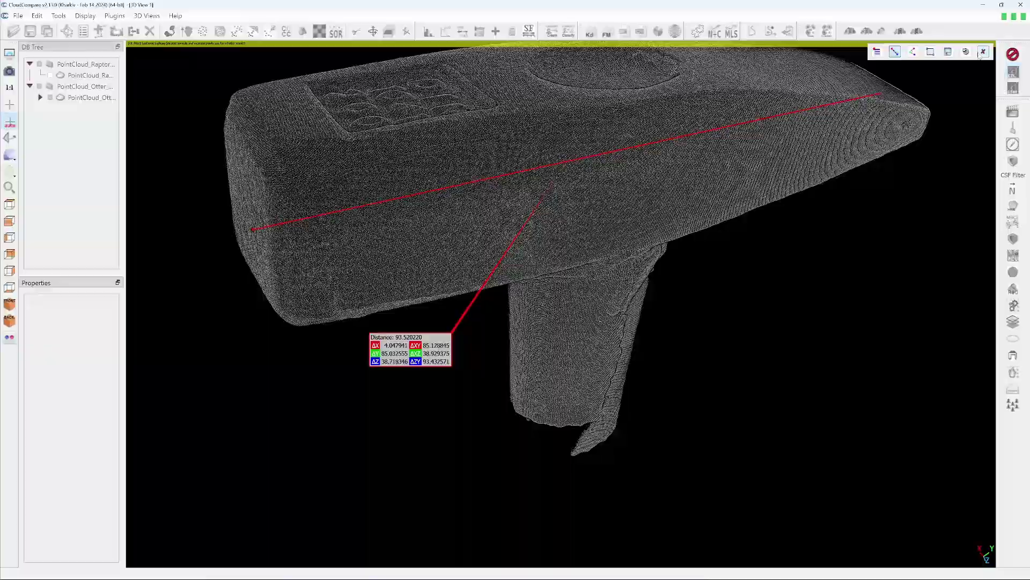
pyautogui.click(965, 52)
pyautogui.moveTo(628, 289); pyautogui.dragTo(609, 228)
pyautogui.click(598, 220)
pyautogui.moveTo(609, 228); pyautogui.dragTo(450, 238)
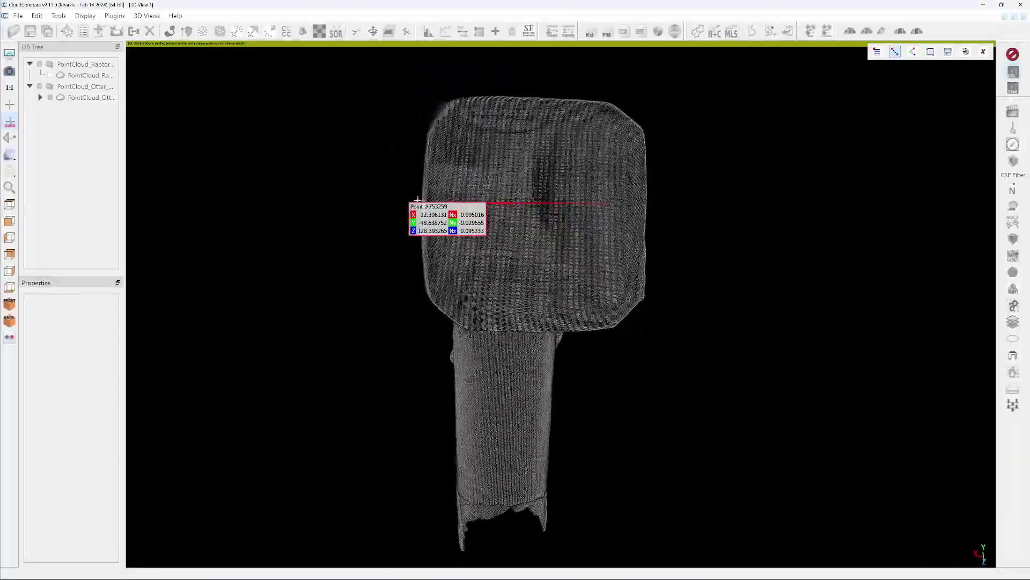
pyautogui.click(601, 189)
# Set the Otter width in the text notes to 19.52.
pyautogui.hotkey('alt', 'Tab')
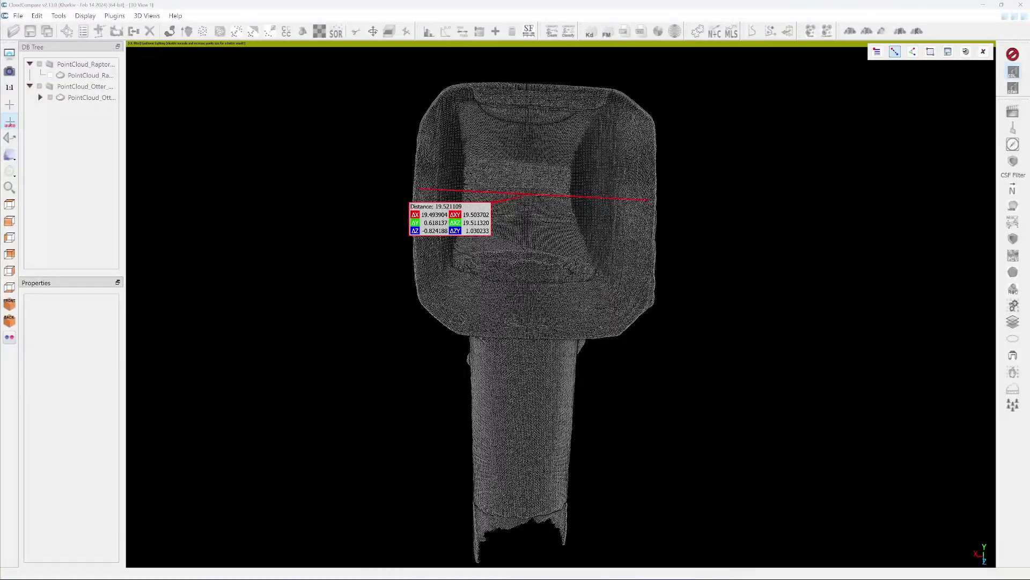
pyautogui.doubleClick(502, 404)
pyautogui.write('52')
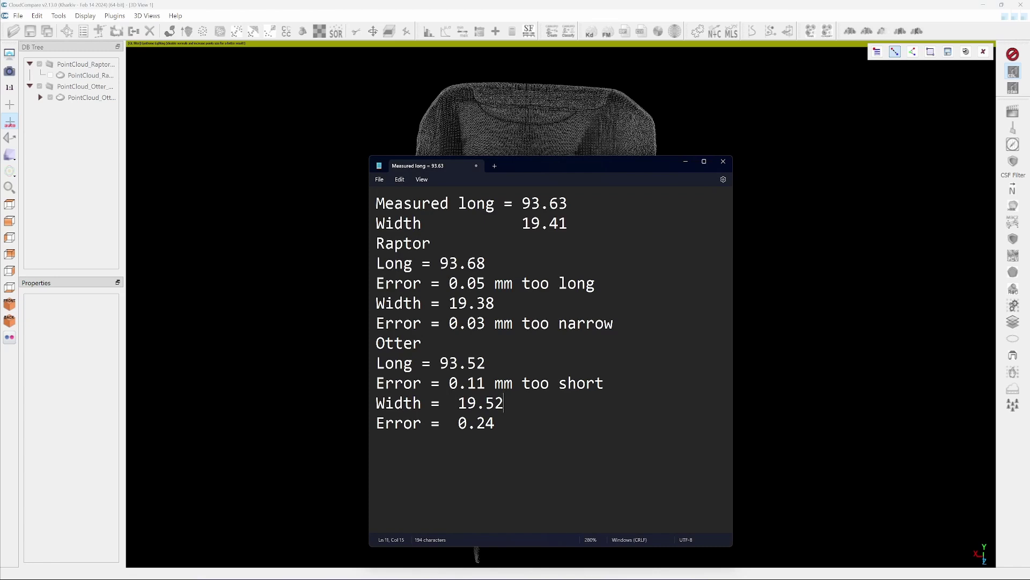
# Set the Otter width error to 0.11 mm in the notes and add the unit mm to the Raptor and Otter widths.
pyautogui.hotkey('alt', 'Tab')
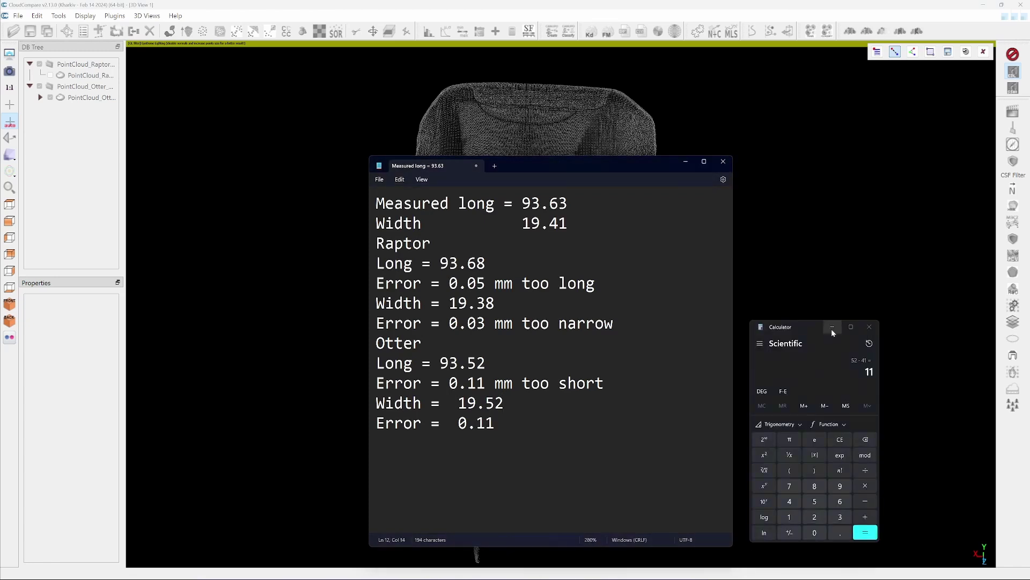
pyautogui.click(832, 331)
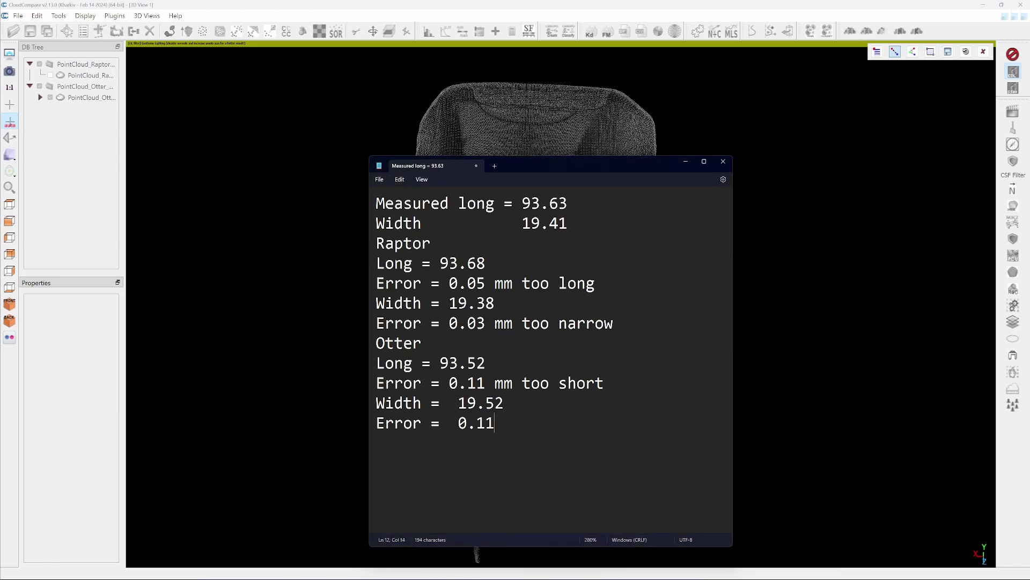
pyautogui.write('mm')
pyautogui.click(500, 308)
pyautogui.write('mm')
pyautogui.press('Down')
pyautogui.press('Down')
pyautogui.press('Down')
pyautogui.press('Down')
pyautogui.press('Down')
pyautogui.write('mm')
pyautogui.press('Down')
pyautogui.press('Return')
pyautogui.press('Return')
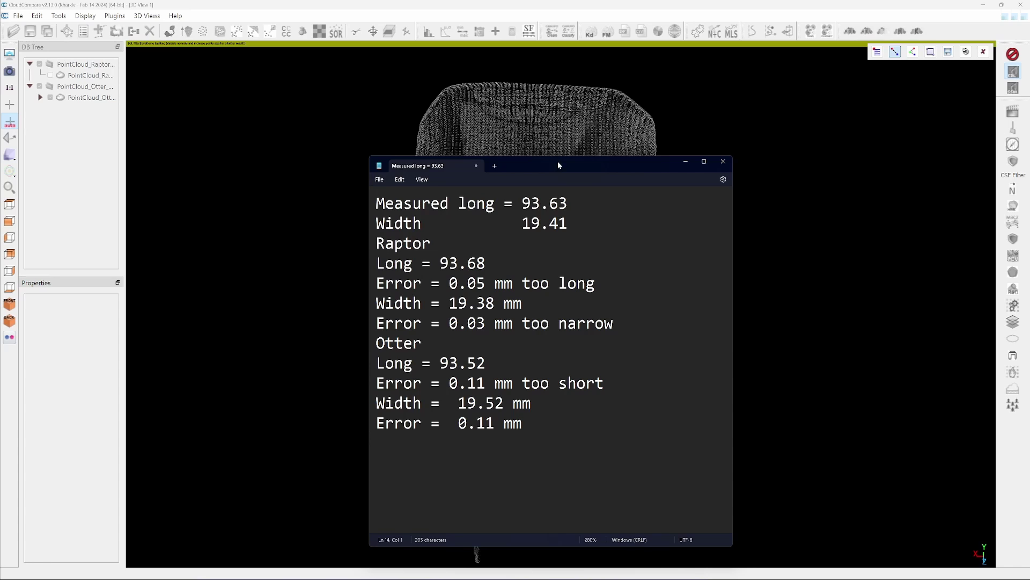
pyautogui.moveTo(590, 165); pyautogui.dragTo(587, 142)
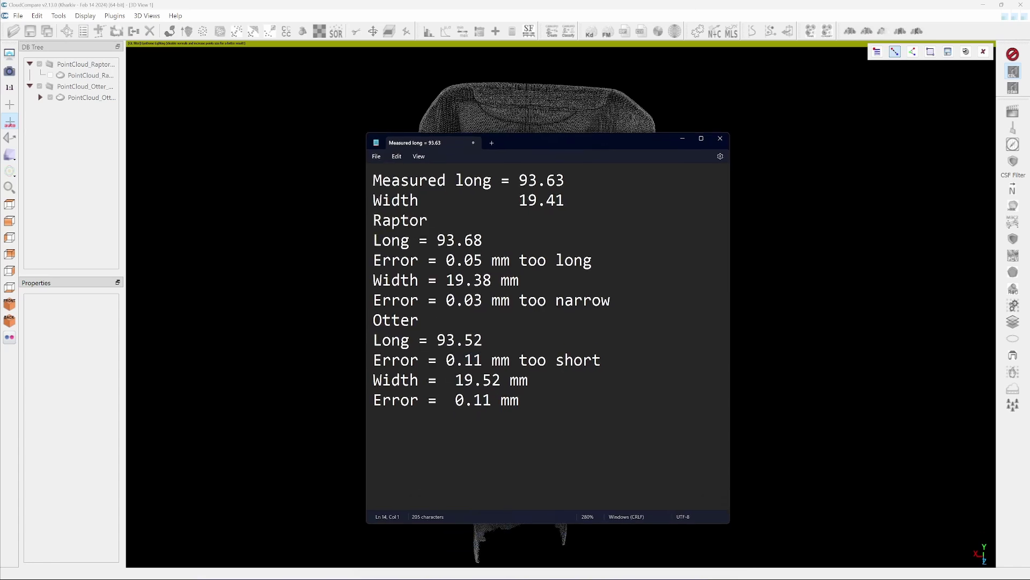